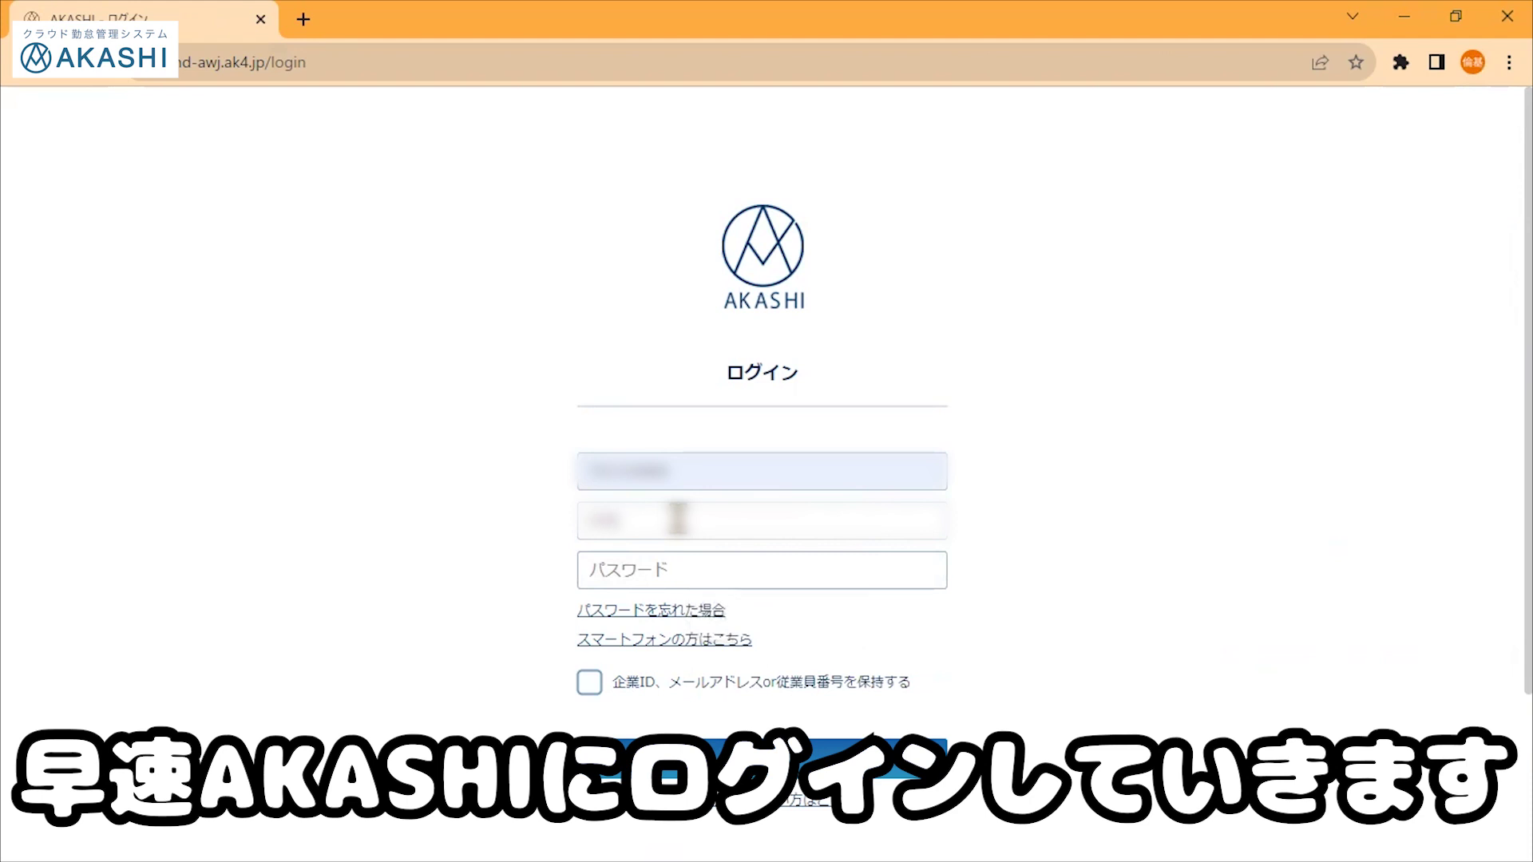
- Enter the account password and log in to the attendance system
type("•••••••")
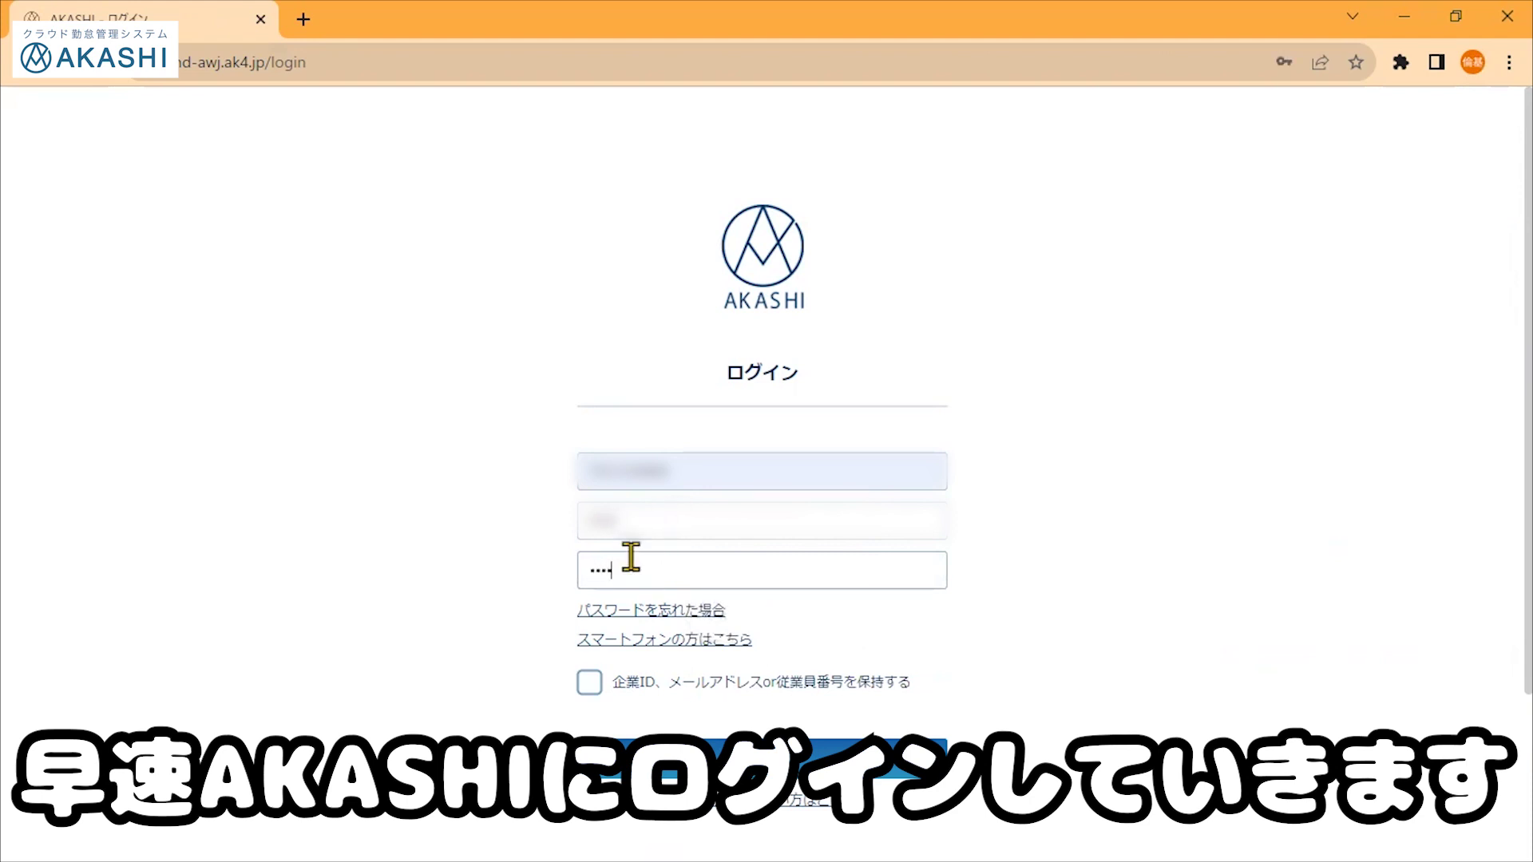
type("••")
left_click(827, 755)
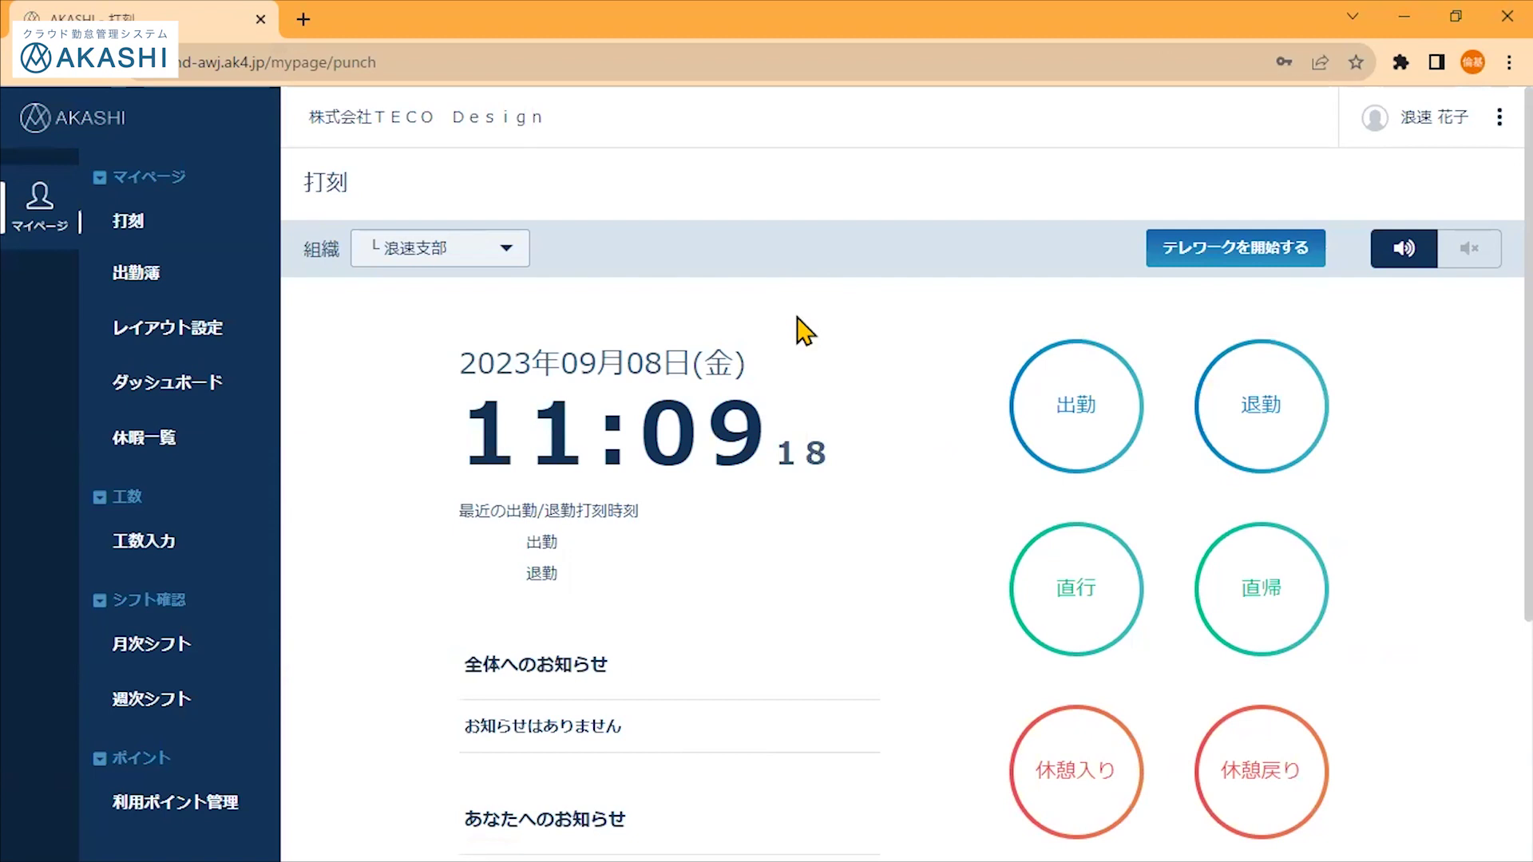
- Look over the 打刻 page, including the attendance and break buttons and the notice sections
scroll(802, 328, "down", 3)
scroll(802, 327, "up", 2)
scroll(802, 327, "up", 1)
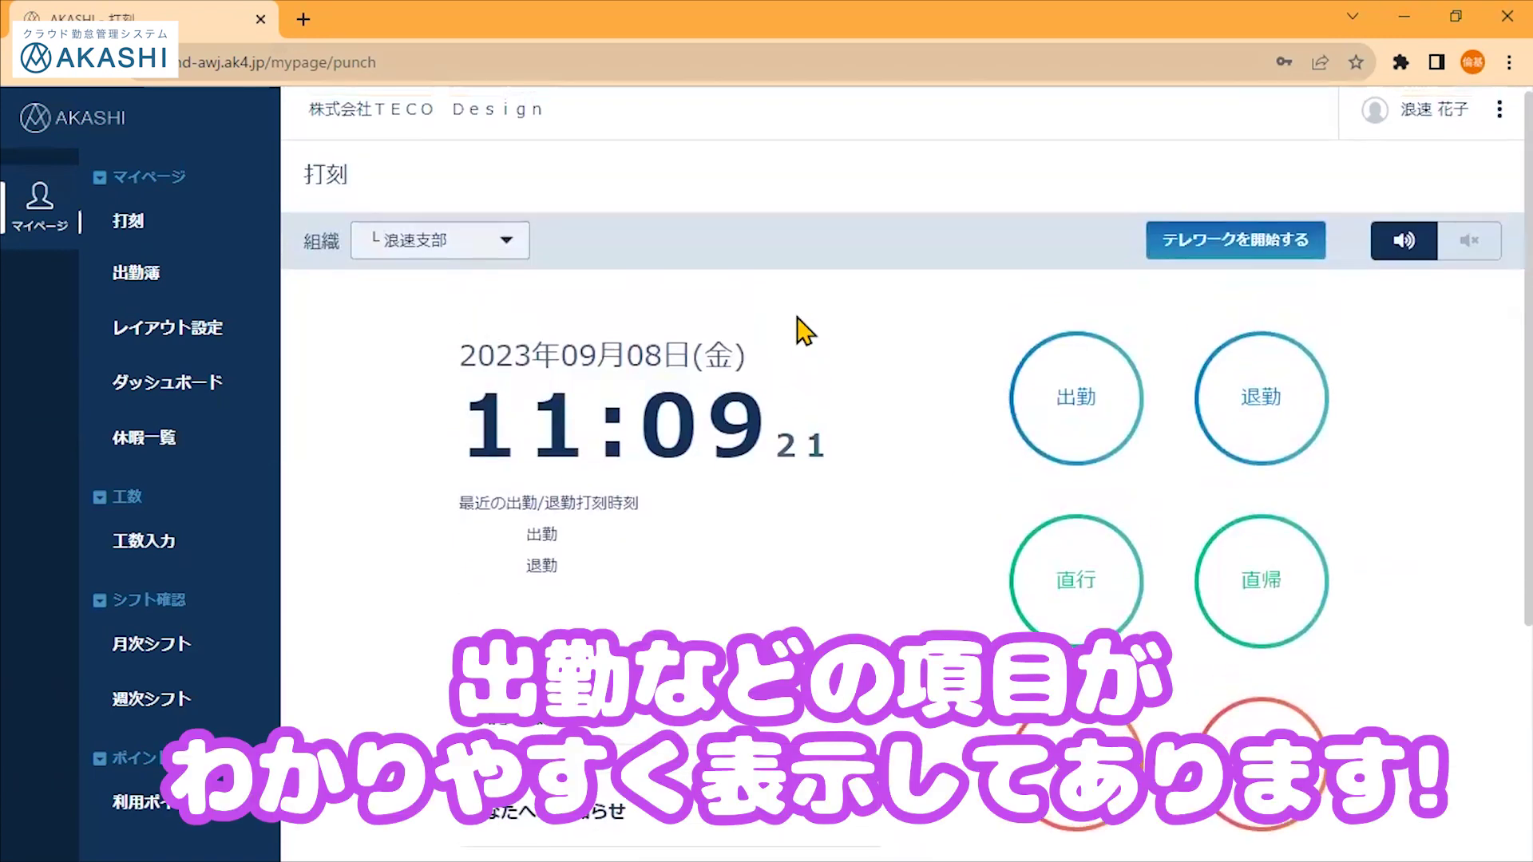
scroll(853, 622, "down", 1)
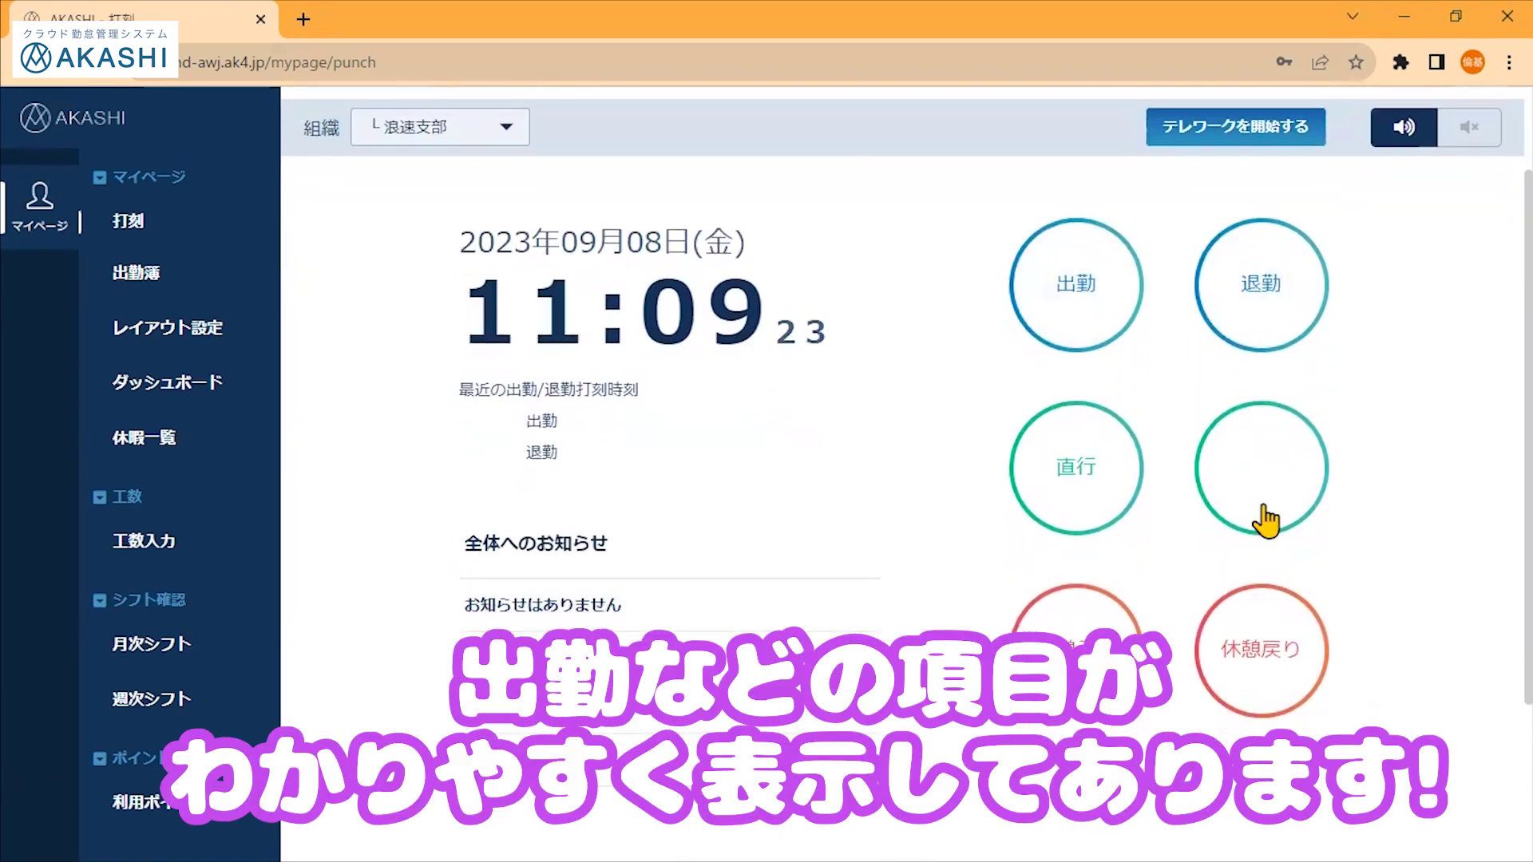
scroll(1071, 630, "down", 2)
scroll(890, 726, "down", 2)
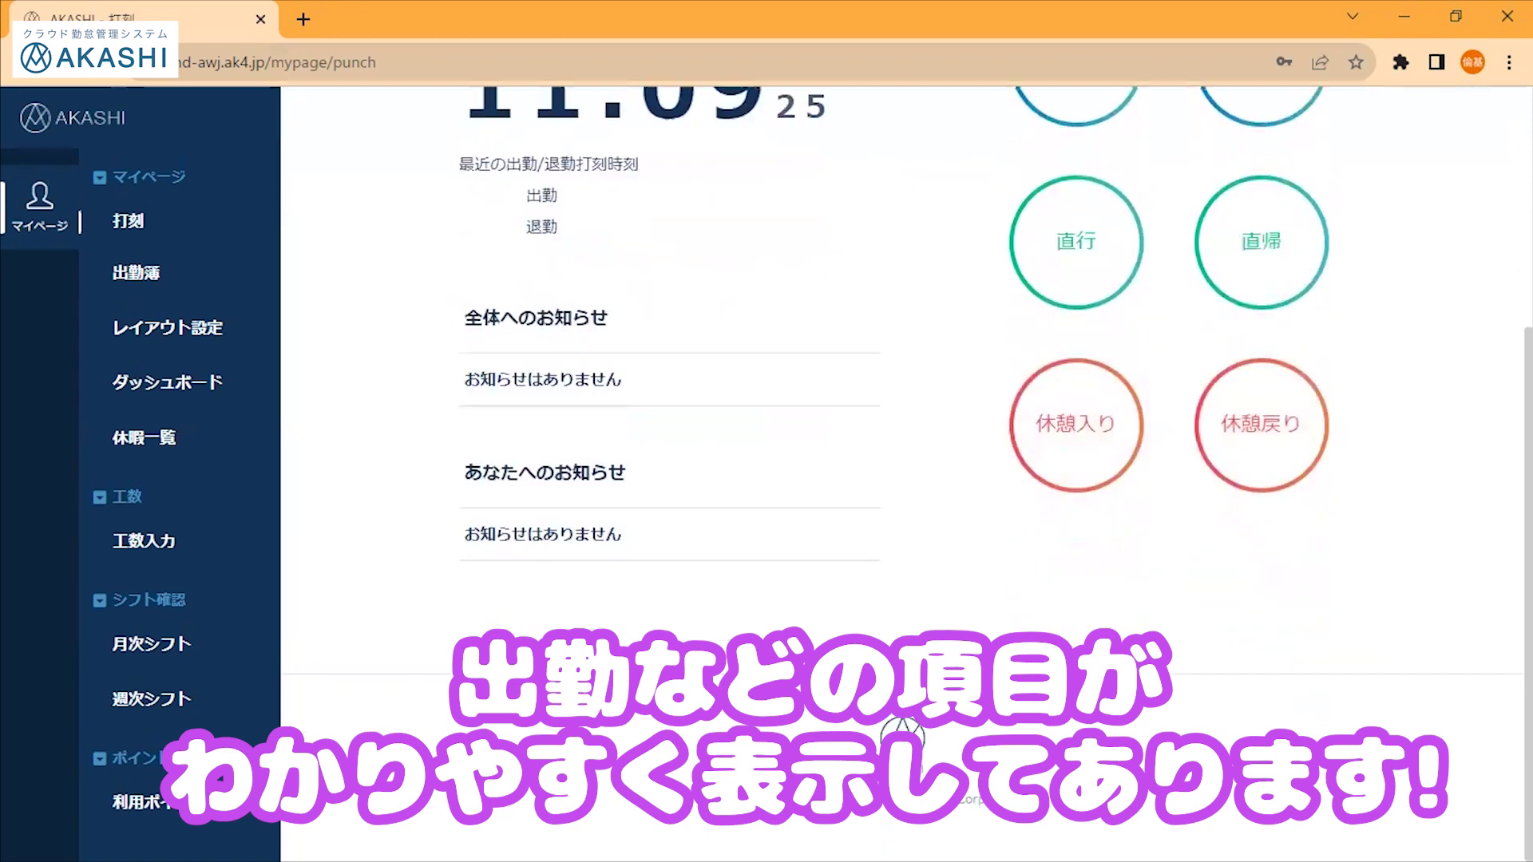
scroll(889, 727, "up", 5)
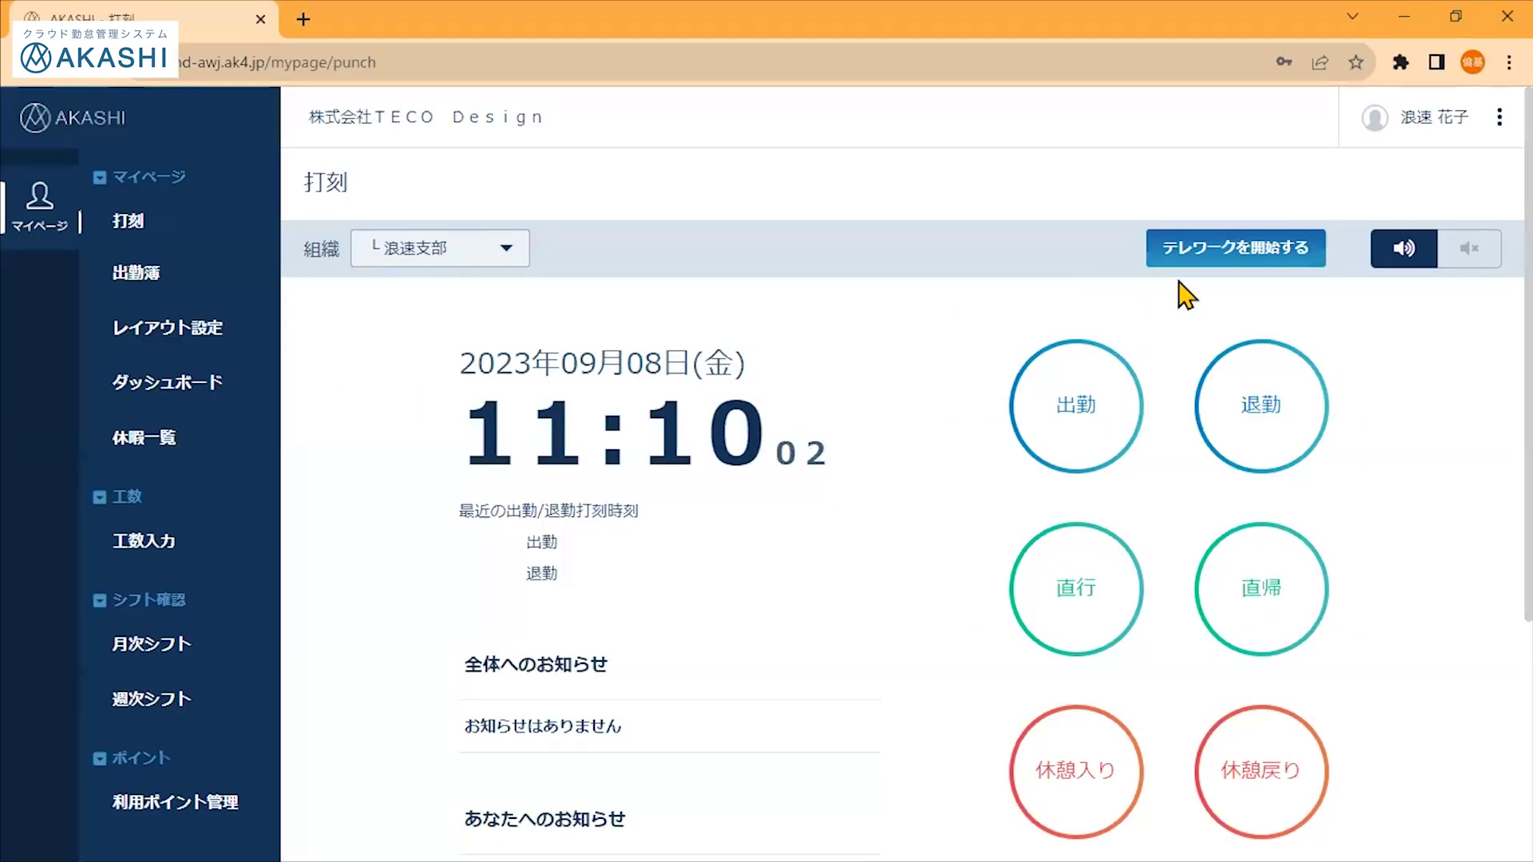
- Start telework mode and record a 出勤 punch on the 打刻 page
left_click(1232, 260)
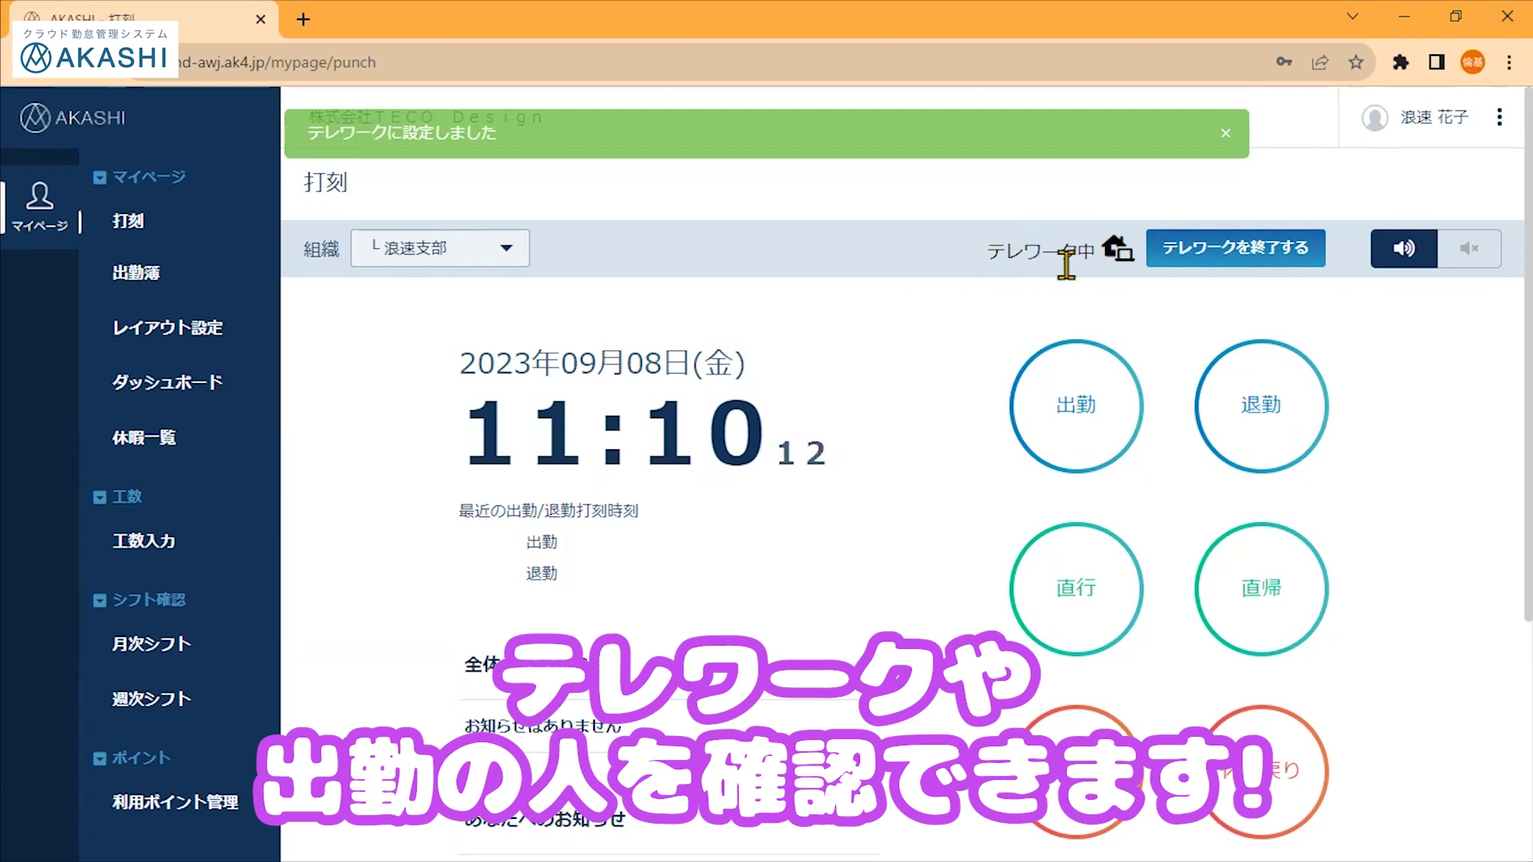
scroll(855, 240, "down", 1)
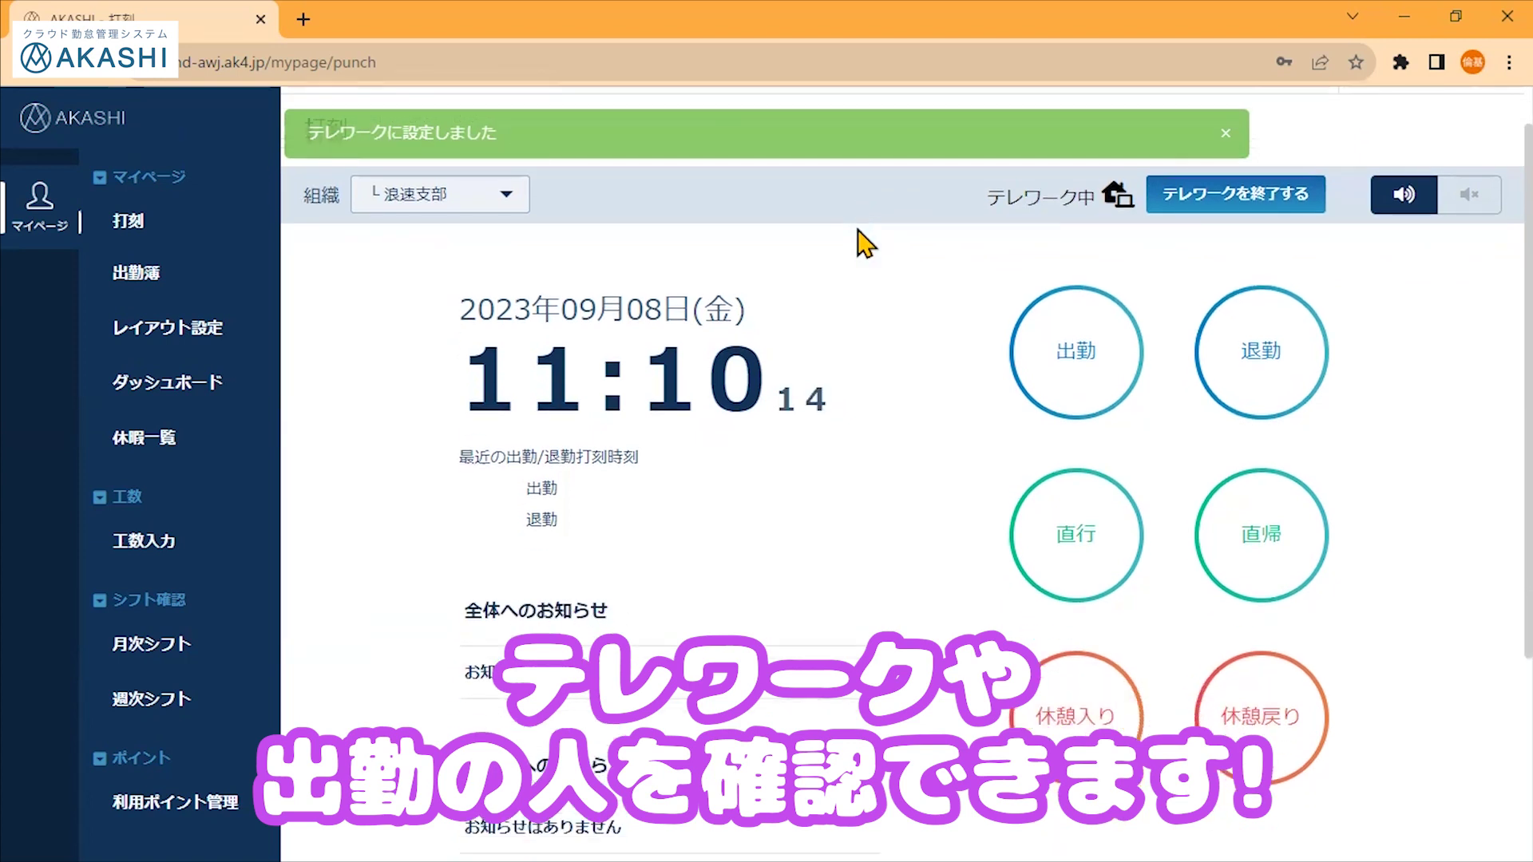
scroll(958, 319, "up", 1)
left_click(1084, 411)
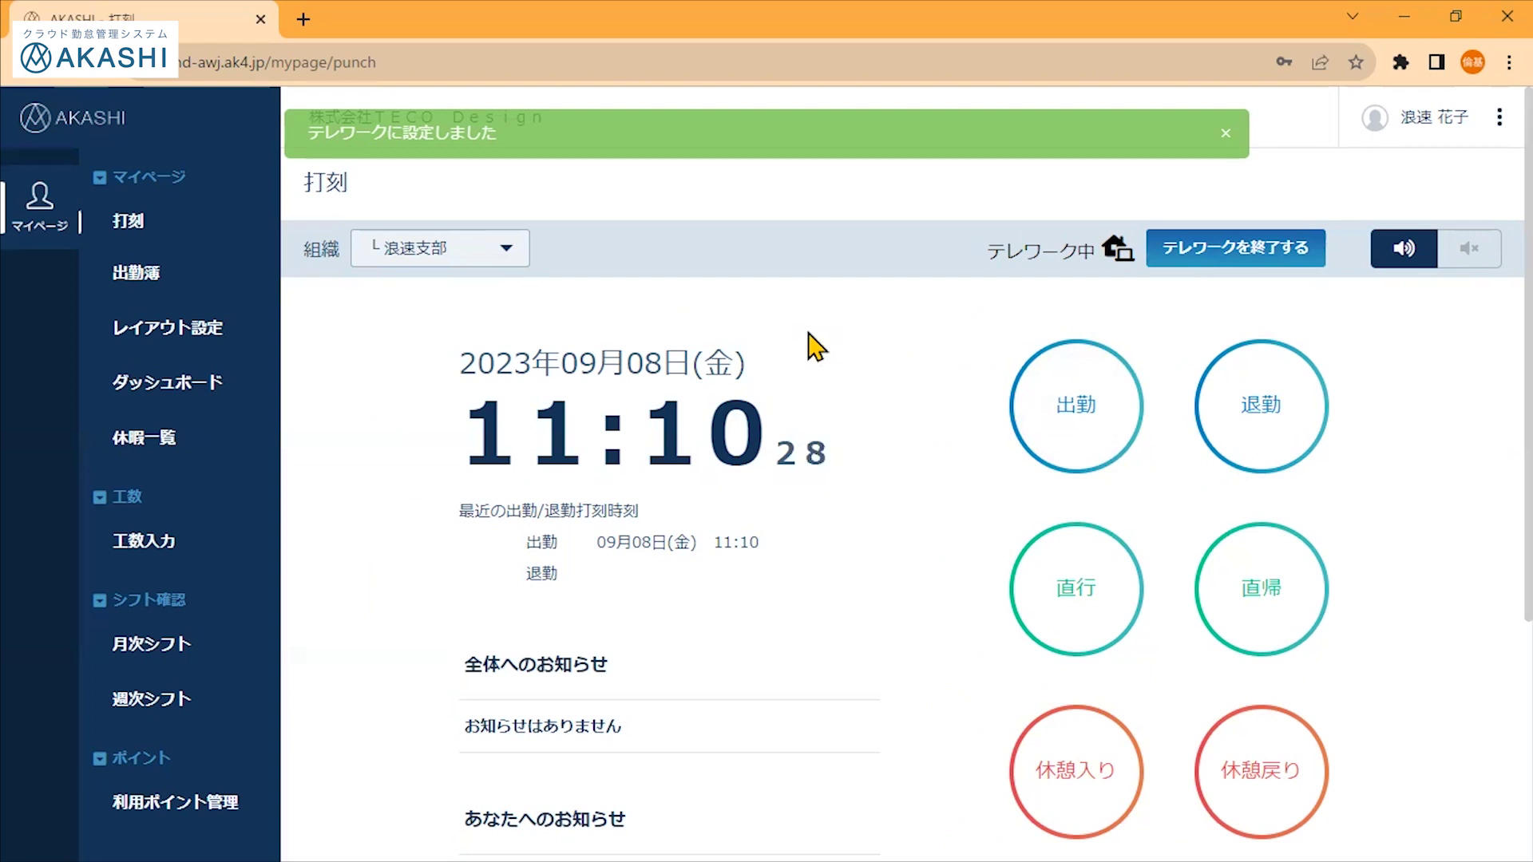
- Check the recorded 出勤 date and time under the latest punch times
scroll(666, 327, "down", 1)
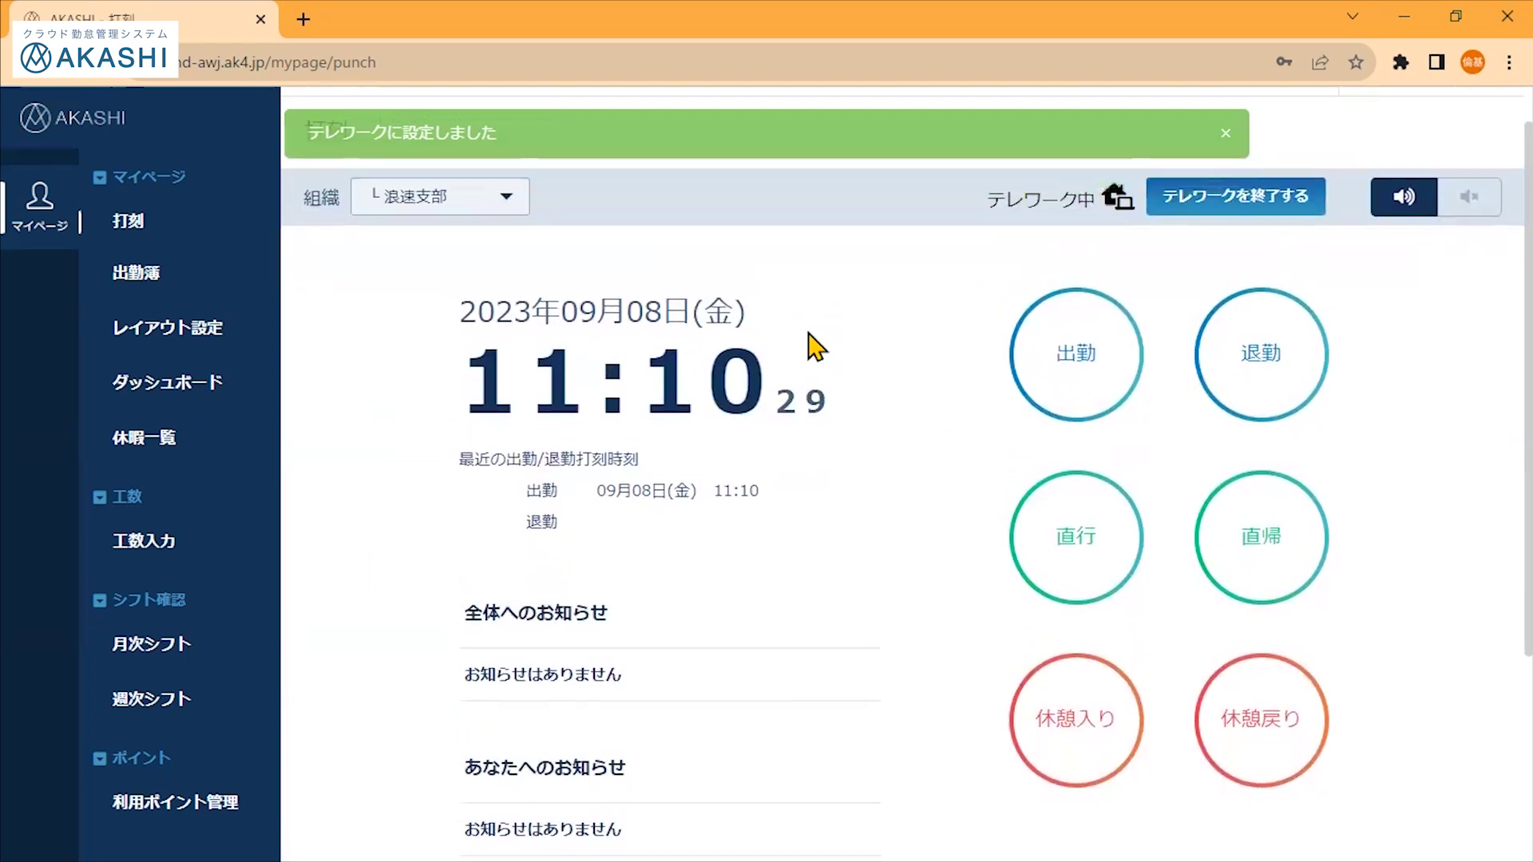
scroll(815, 345, "up", 1)
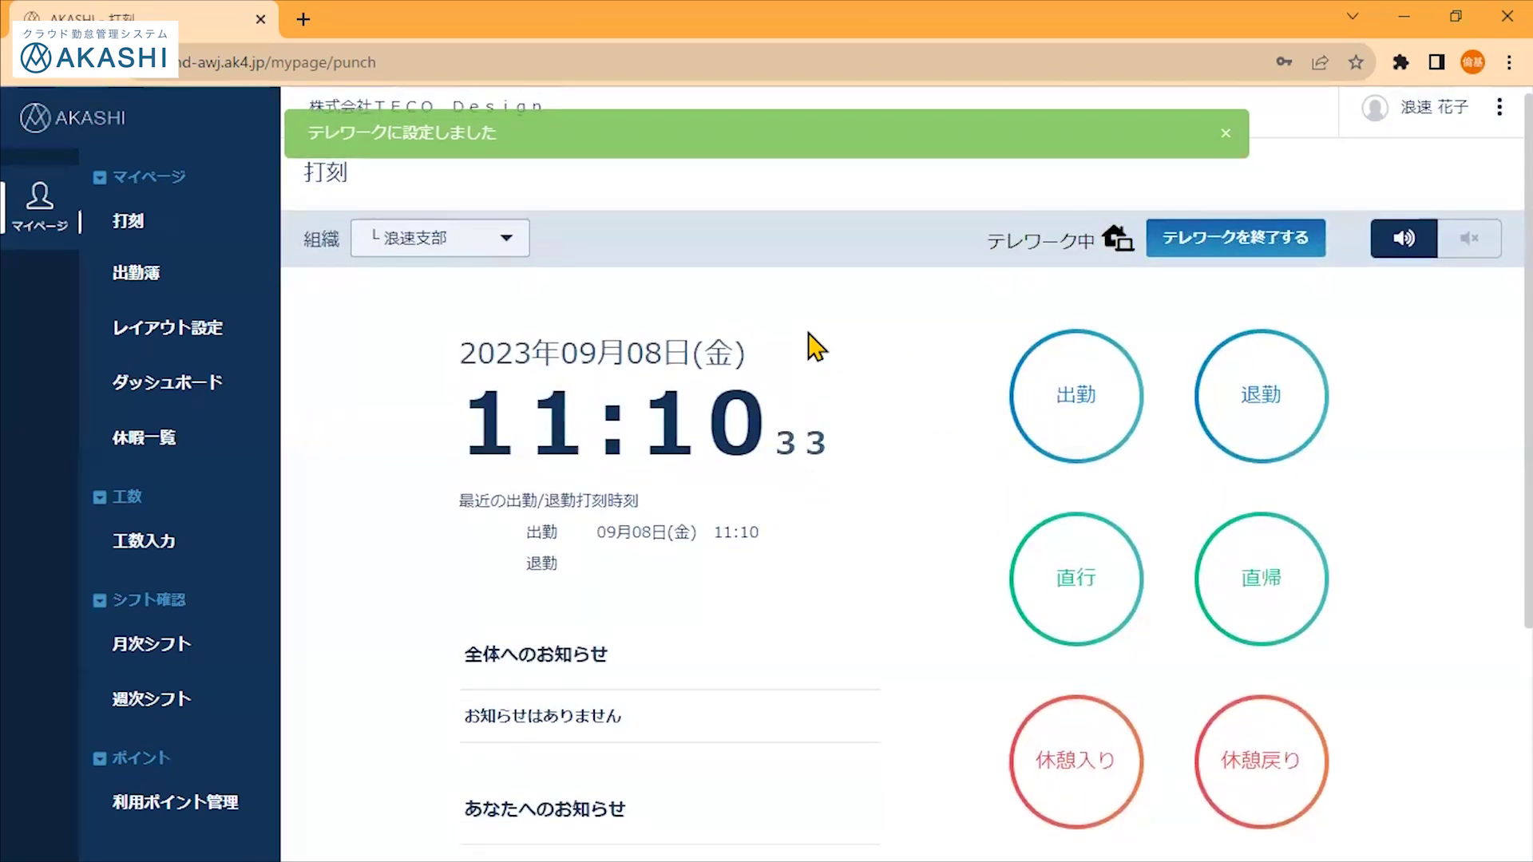
scroll(811, 343, "down", 2)
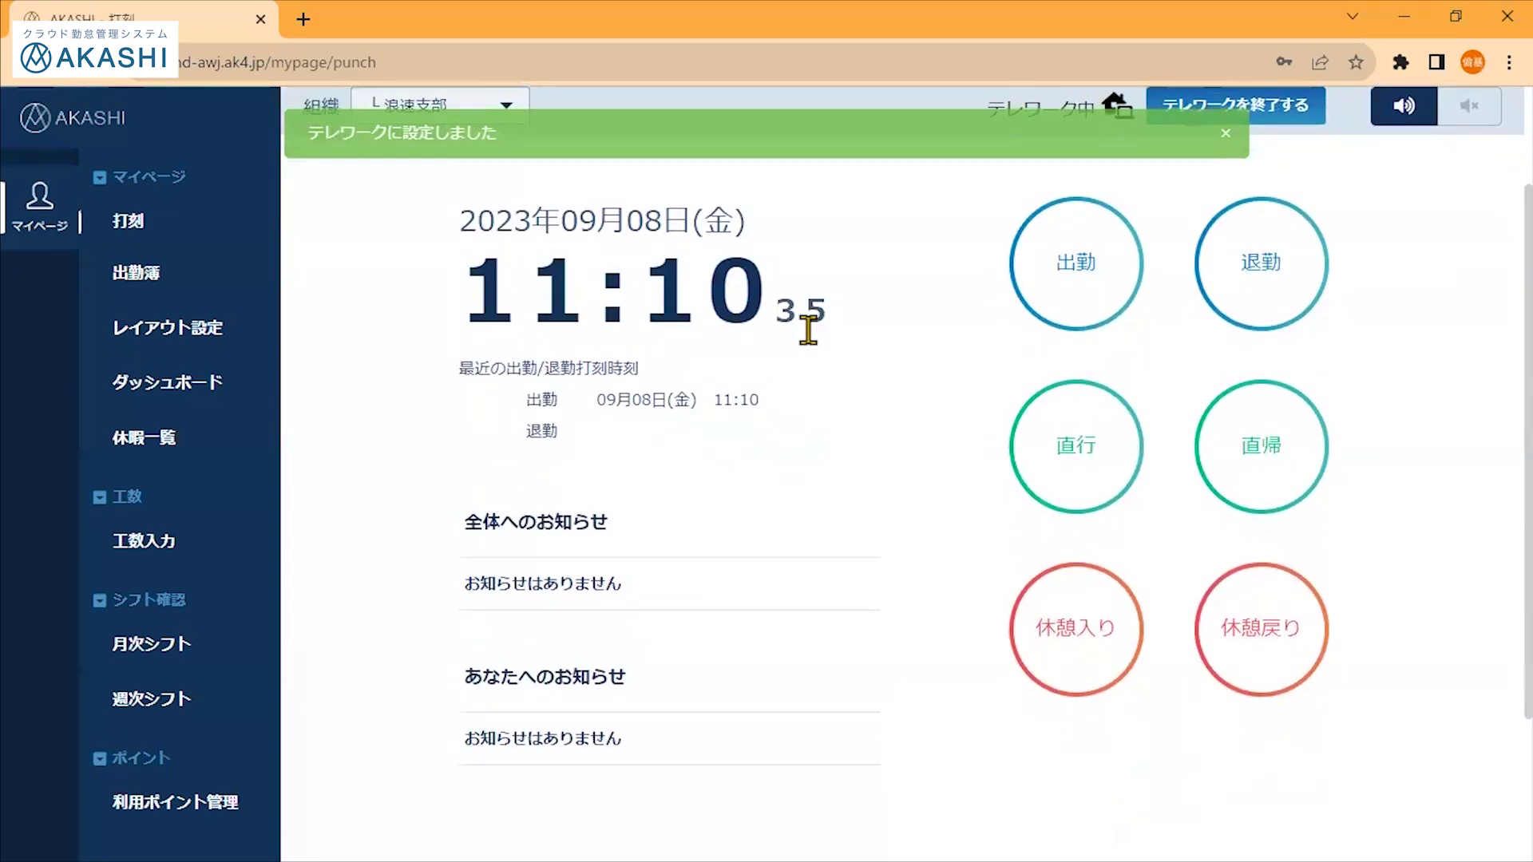
left_click_drag(599, 404, 784, 415)
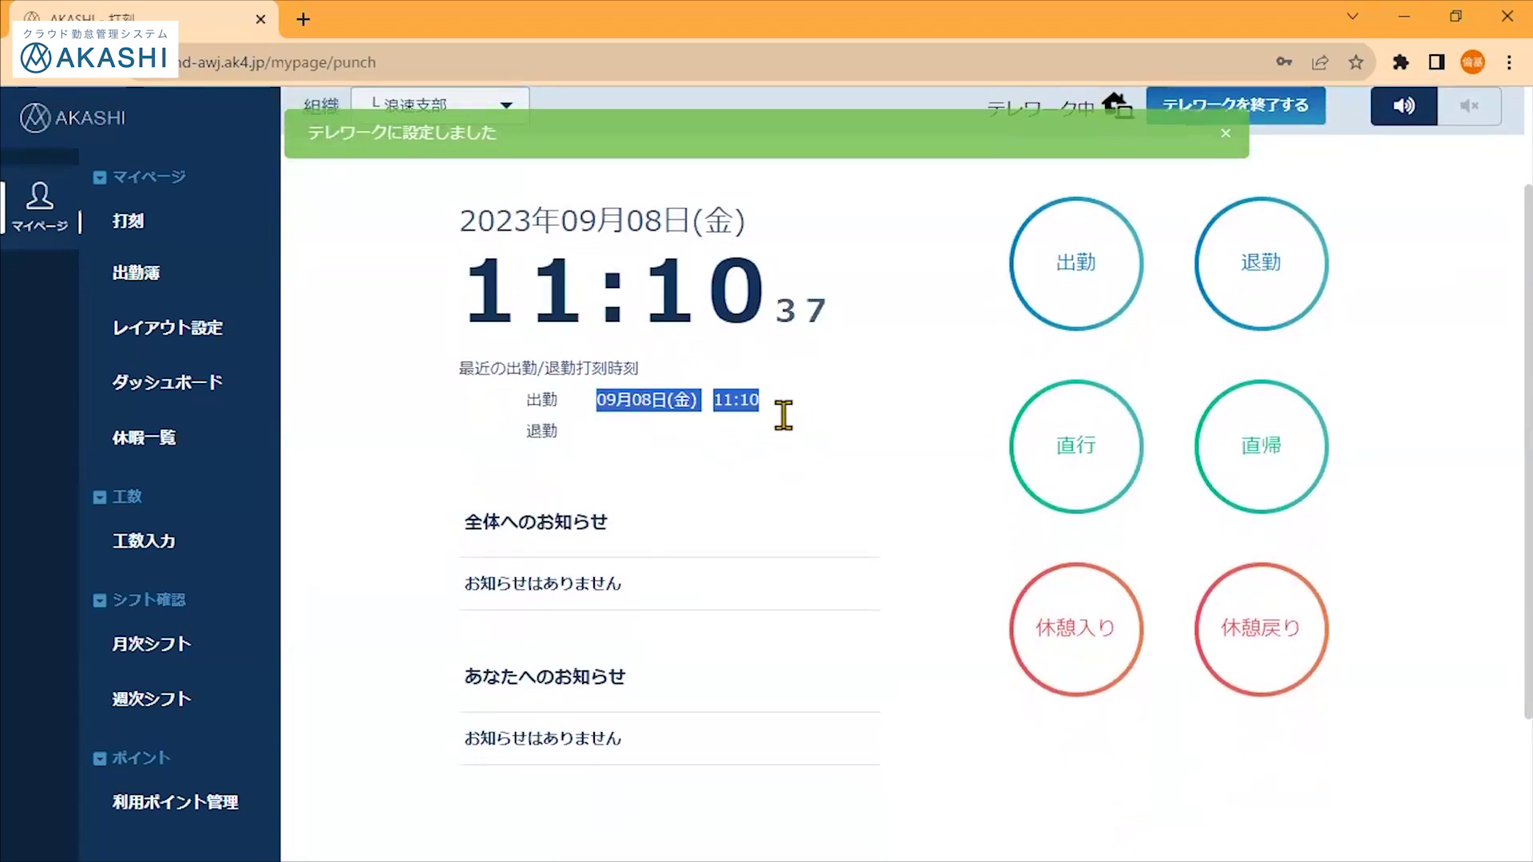
scroll(759, 462, "down", 3)
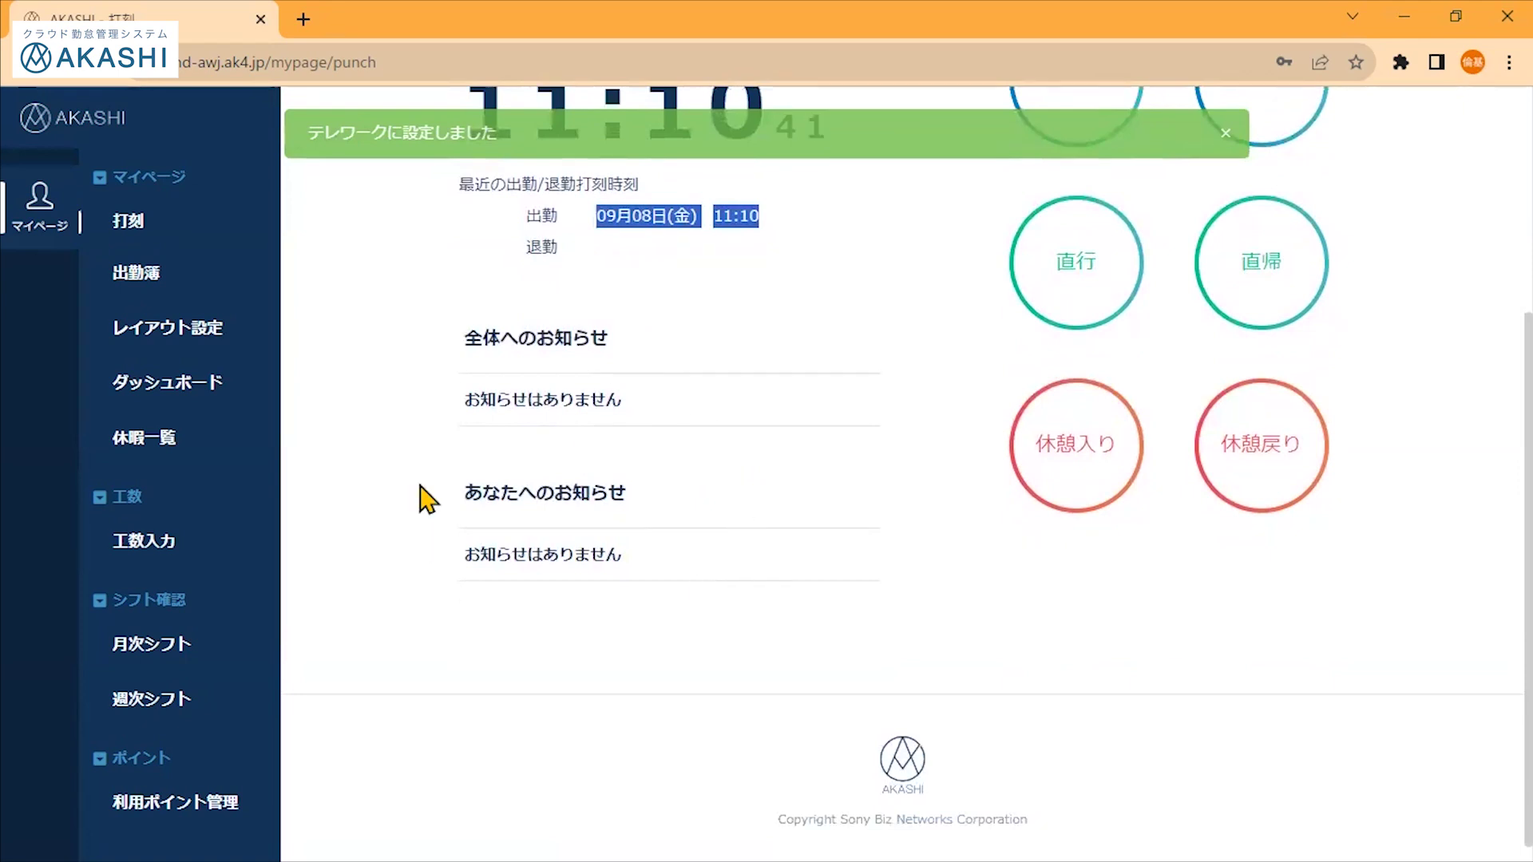
scroll(755, 639, "up", 4)
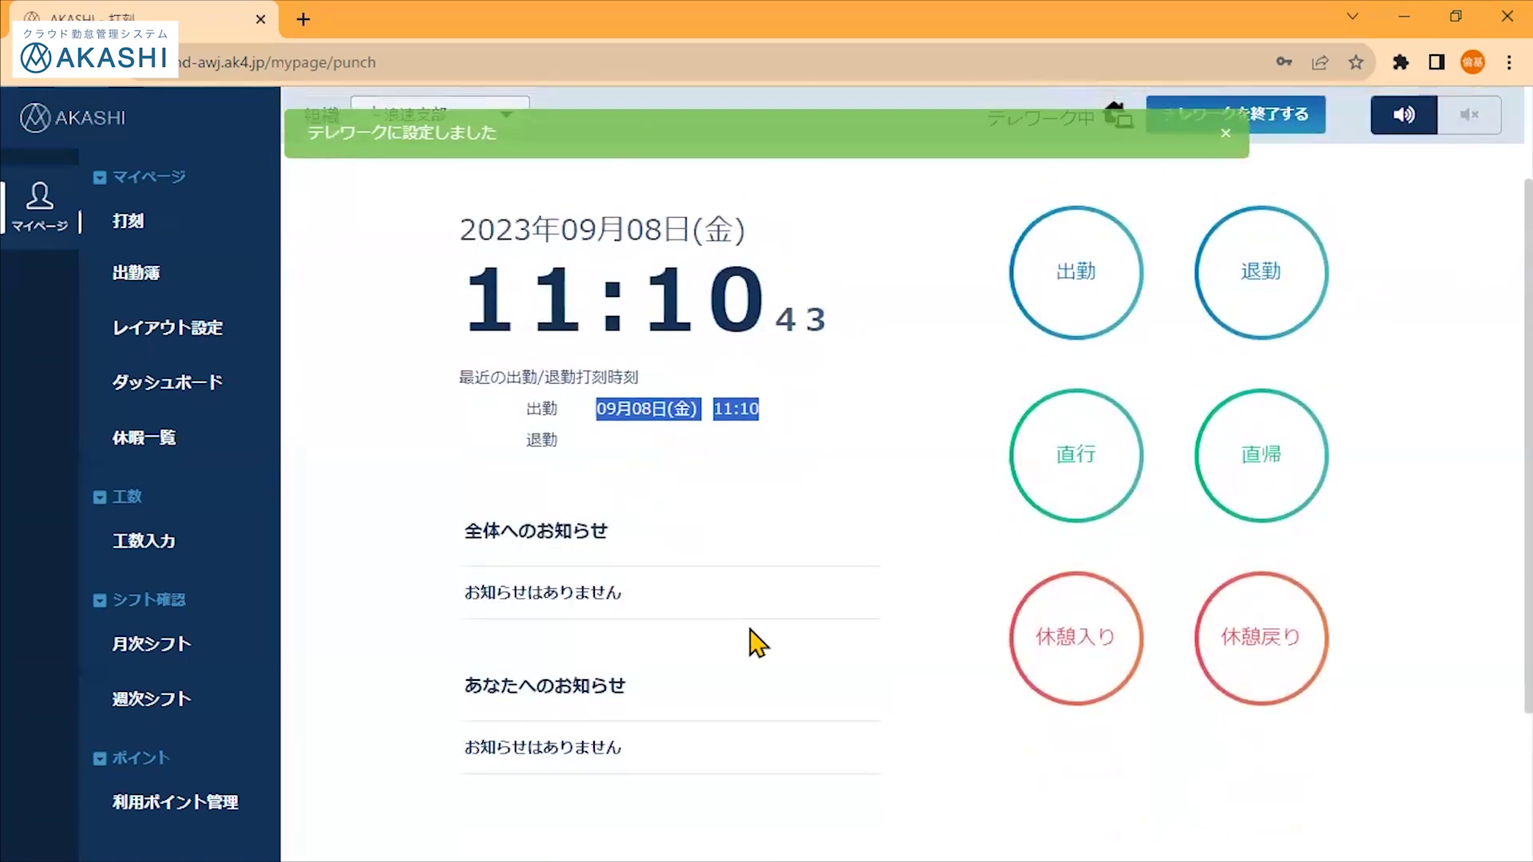
left_click(795, 221)
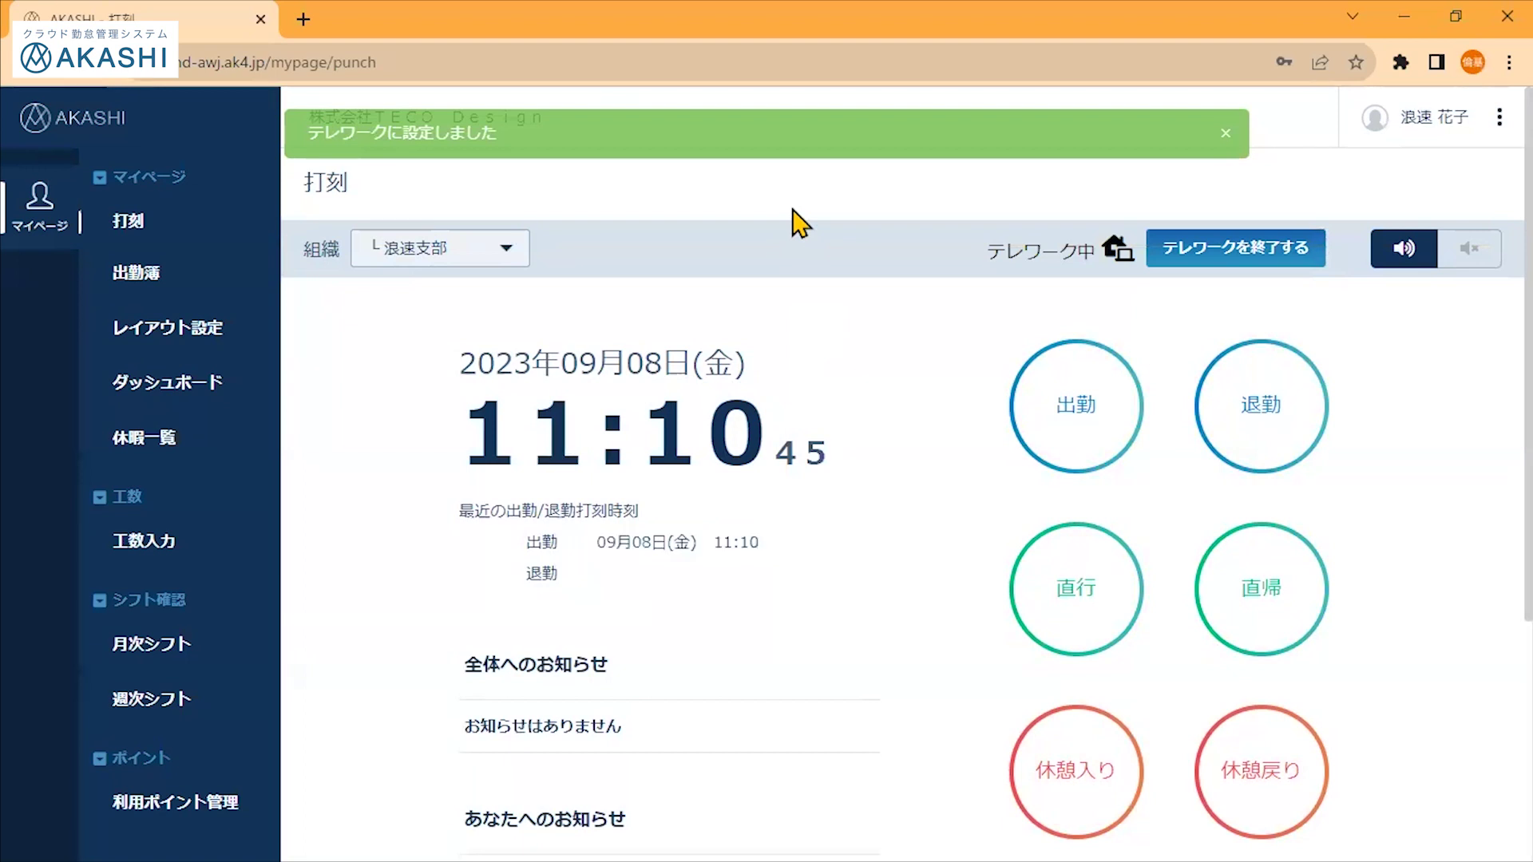
- Open the 出勤簿 and review the daily attendance entries for 2023年09月度
left_click(136, 273)
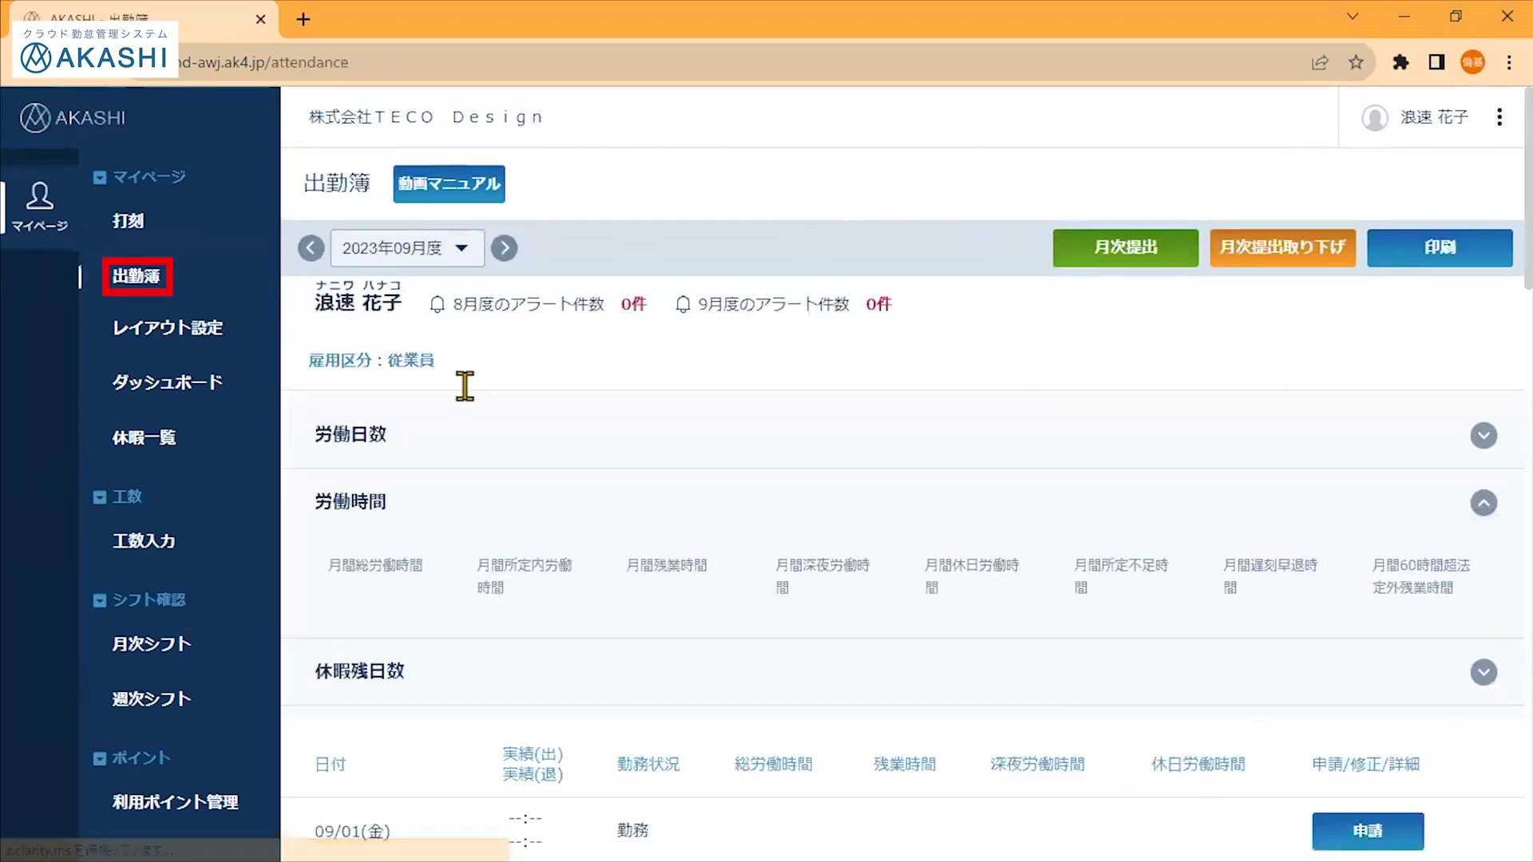
scroll(511, 432, "down", 10)
scroll(559, 483, "down", 5)
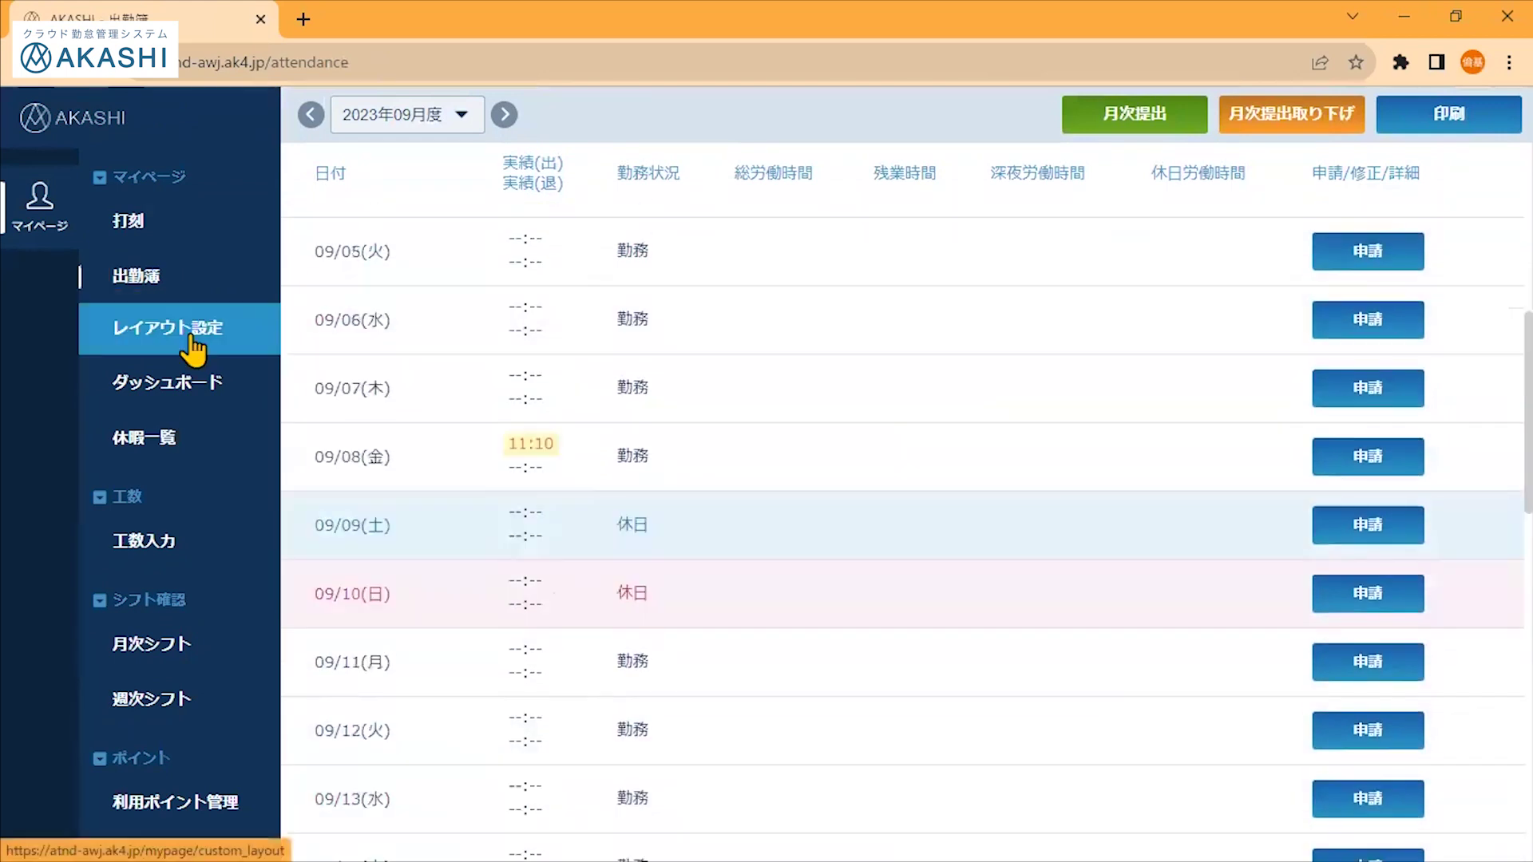
- Open レイアウト設定 and preview the レッド, グリーン, オレンジ and ピンク theme colours
left_click(192, 339)
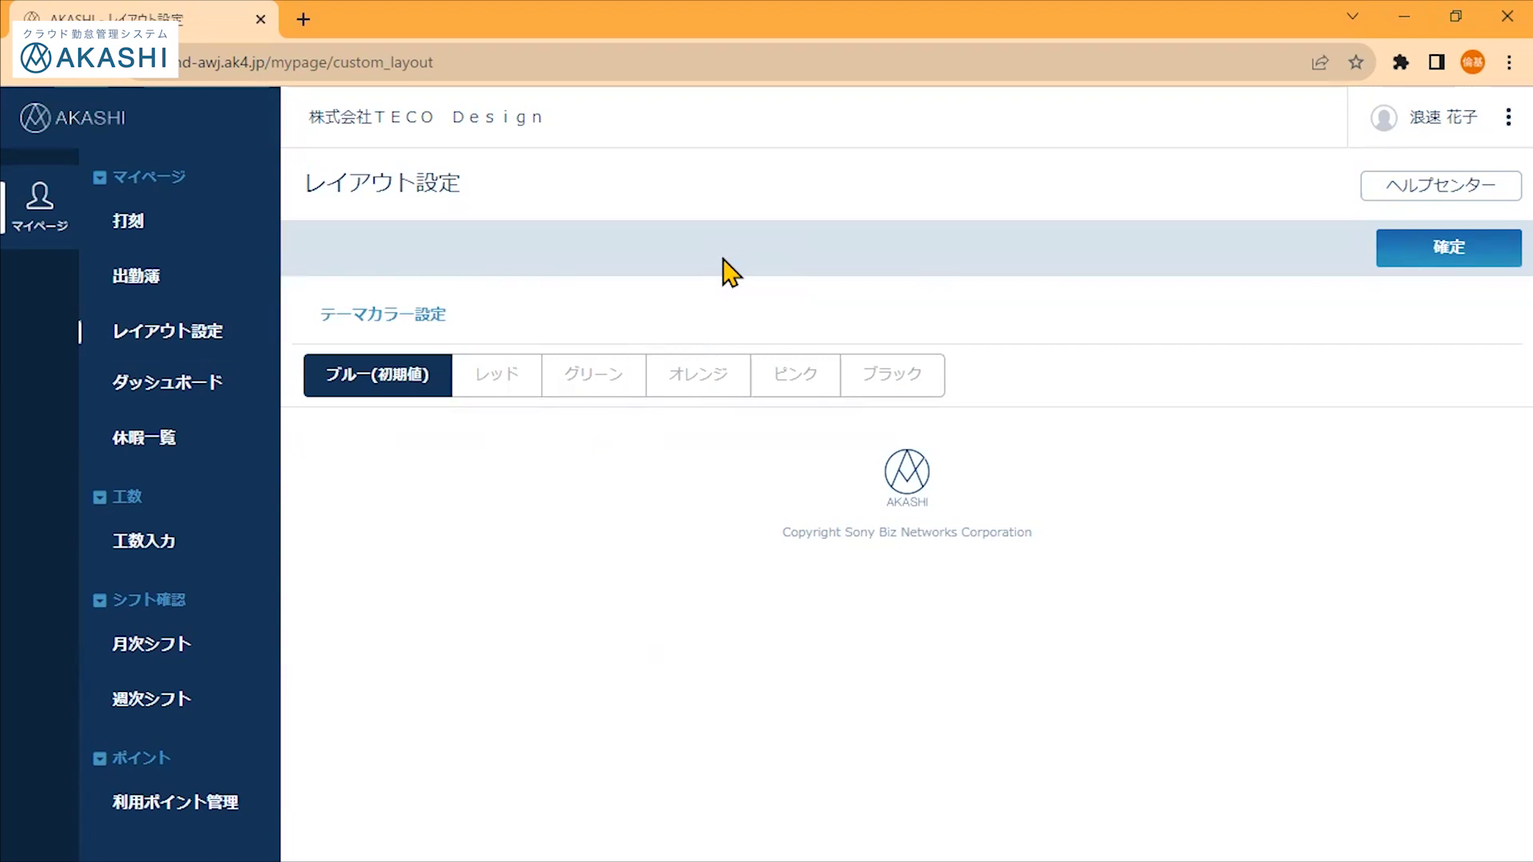
left_click(518, 376)
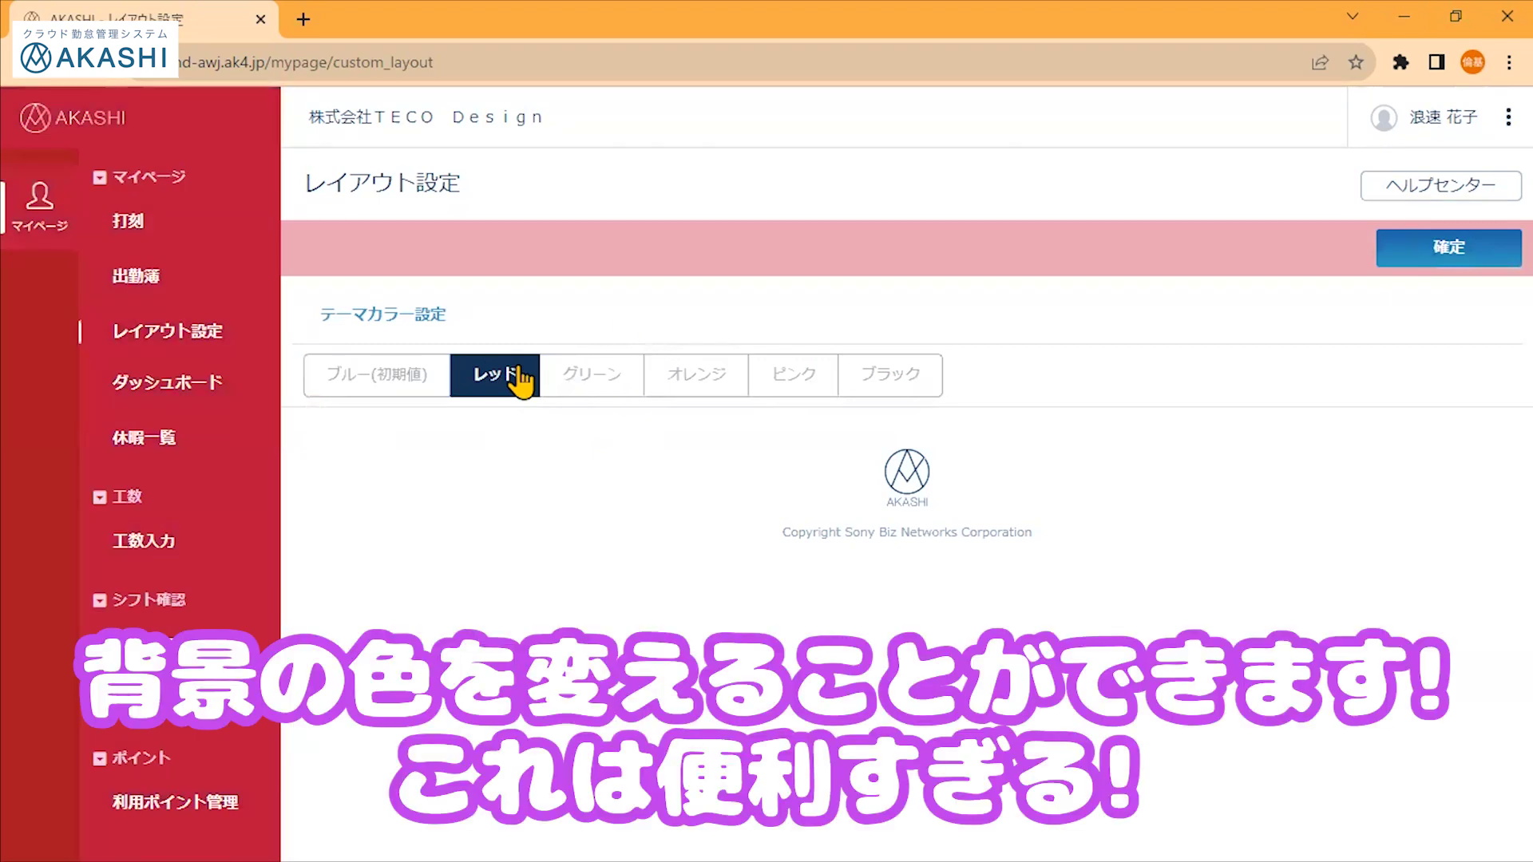
left_click(595, 375)
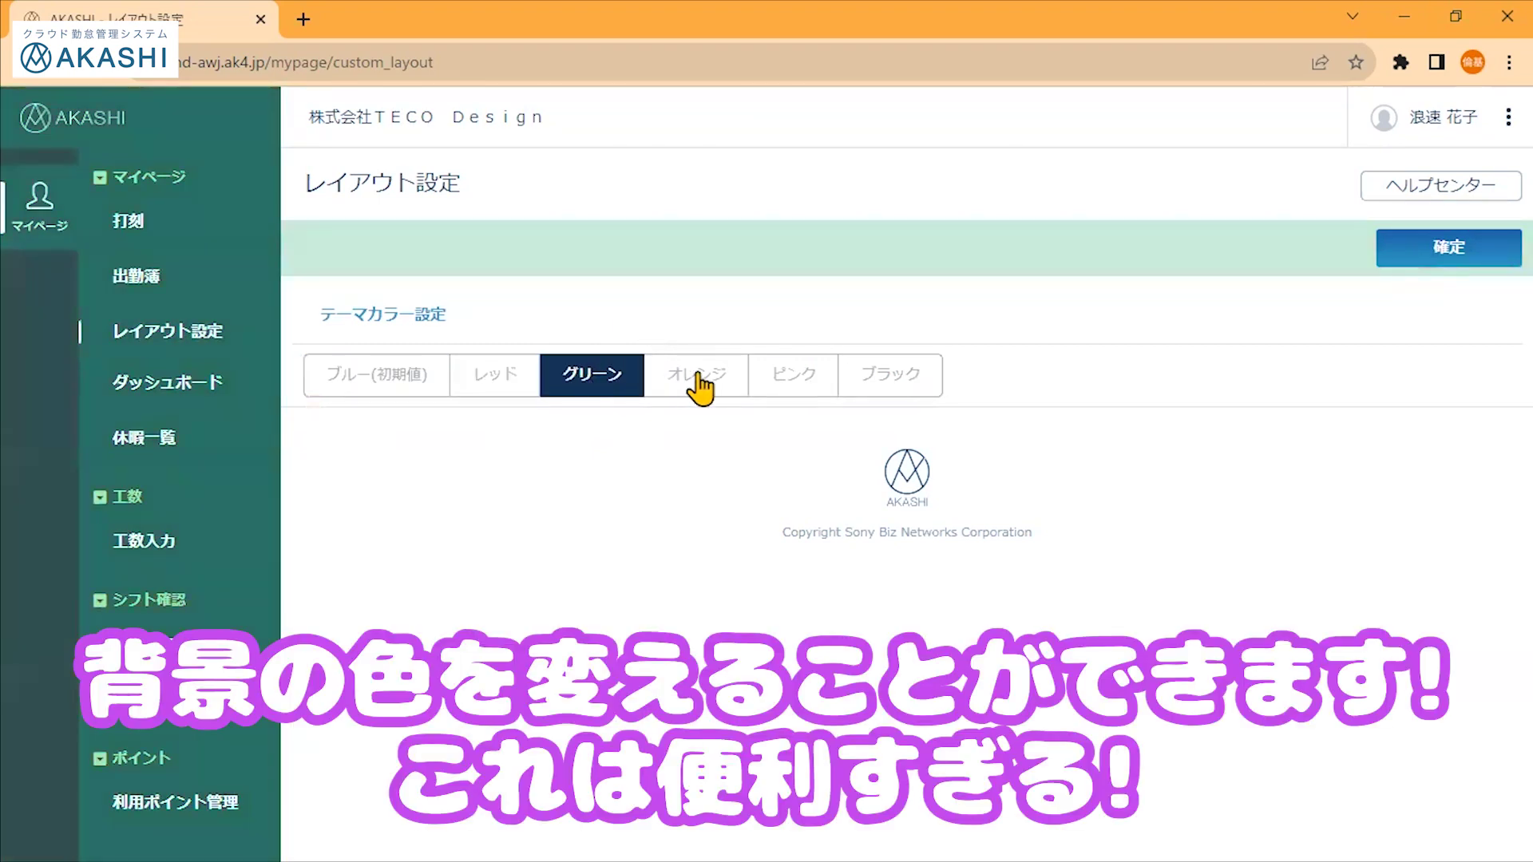
left_click(699, 390)
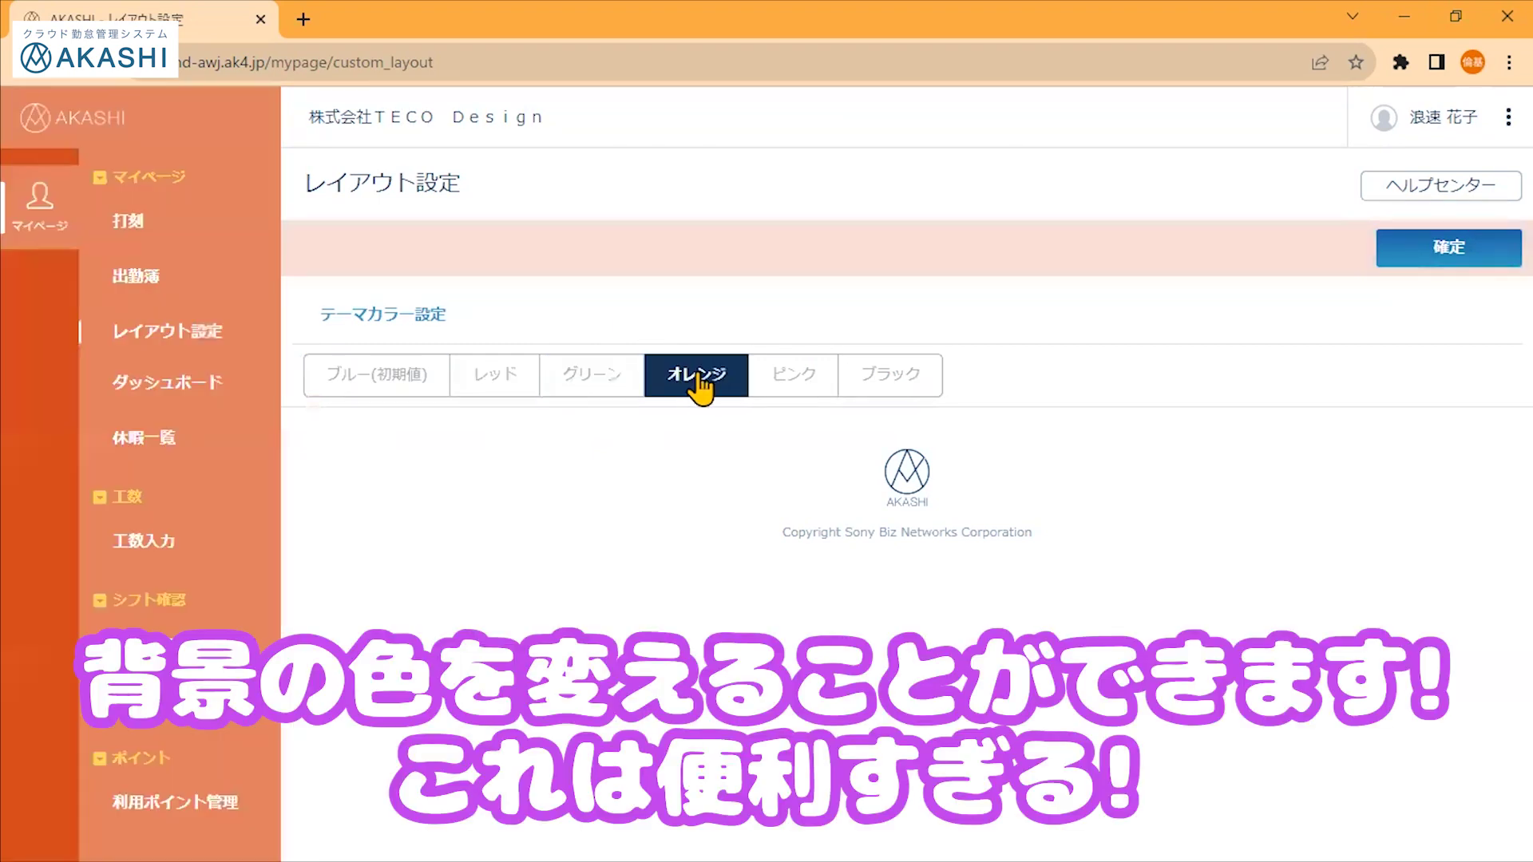
left_click(785, 390)
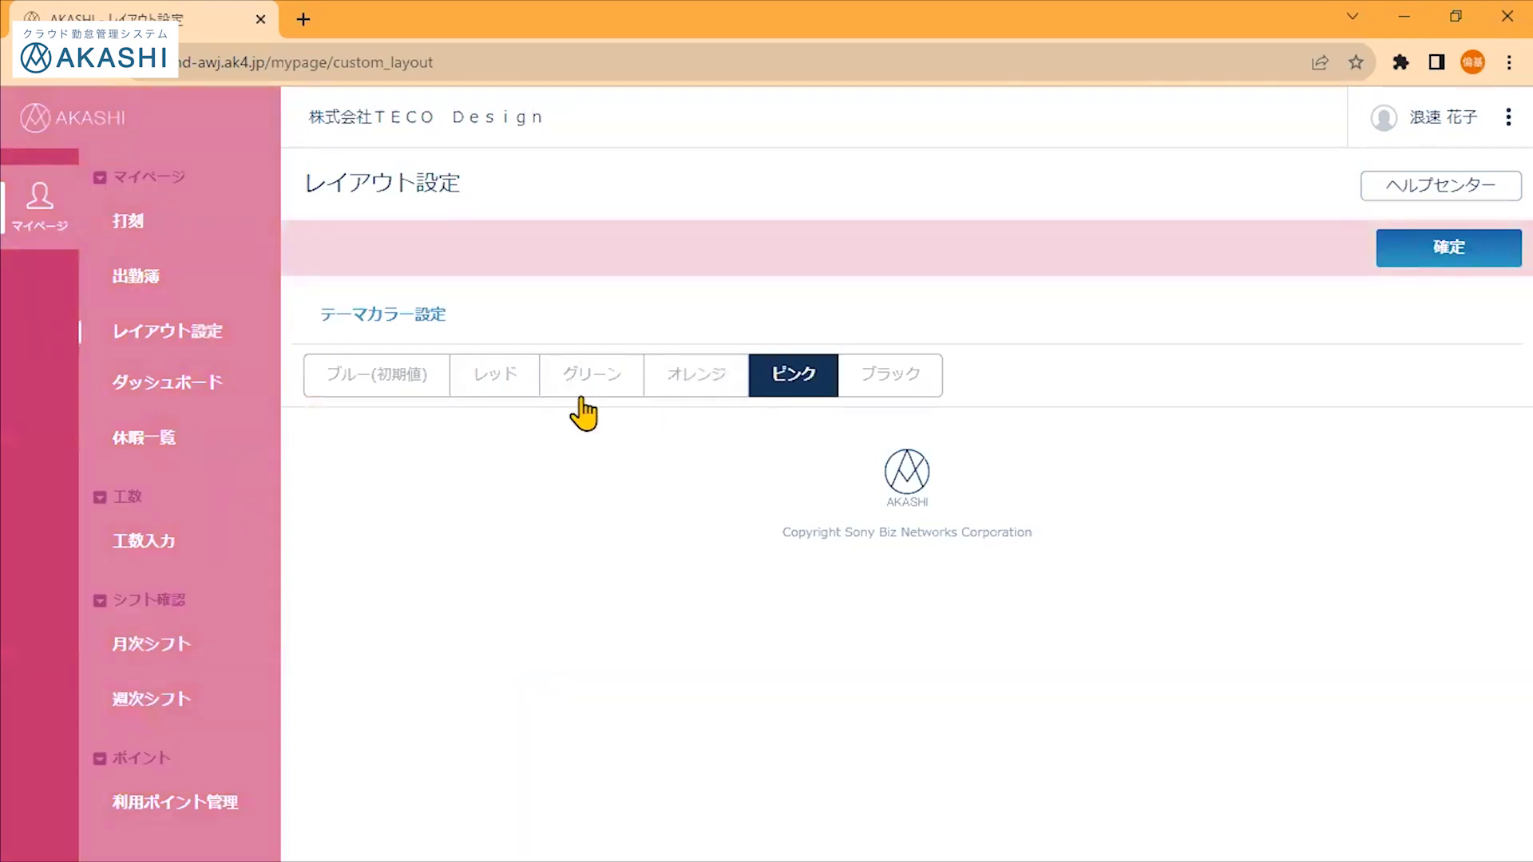
left_click(505, 395)
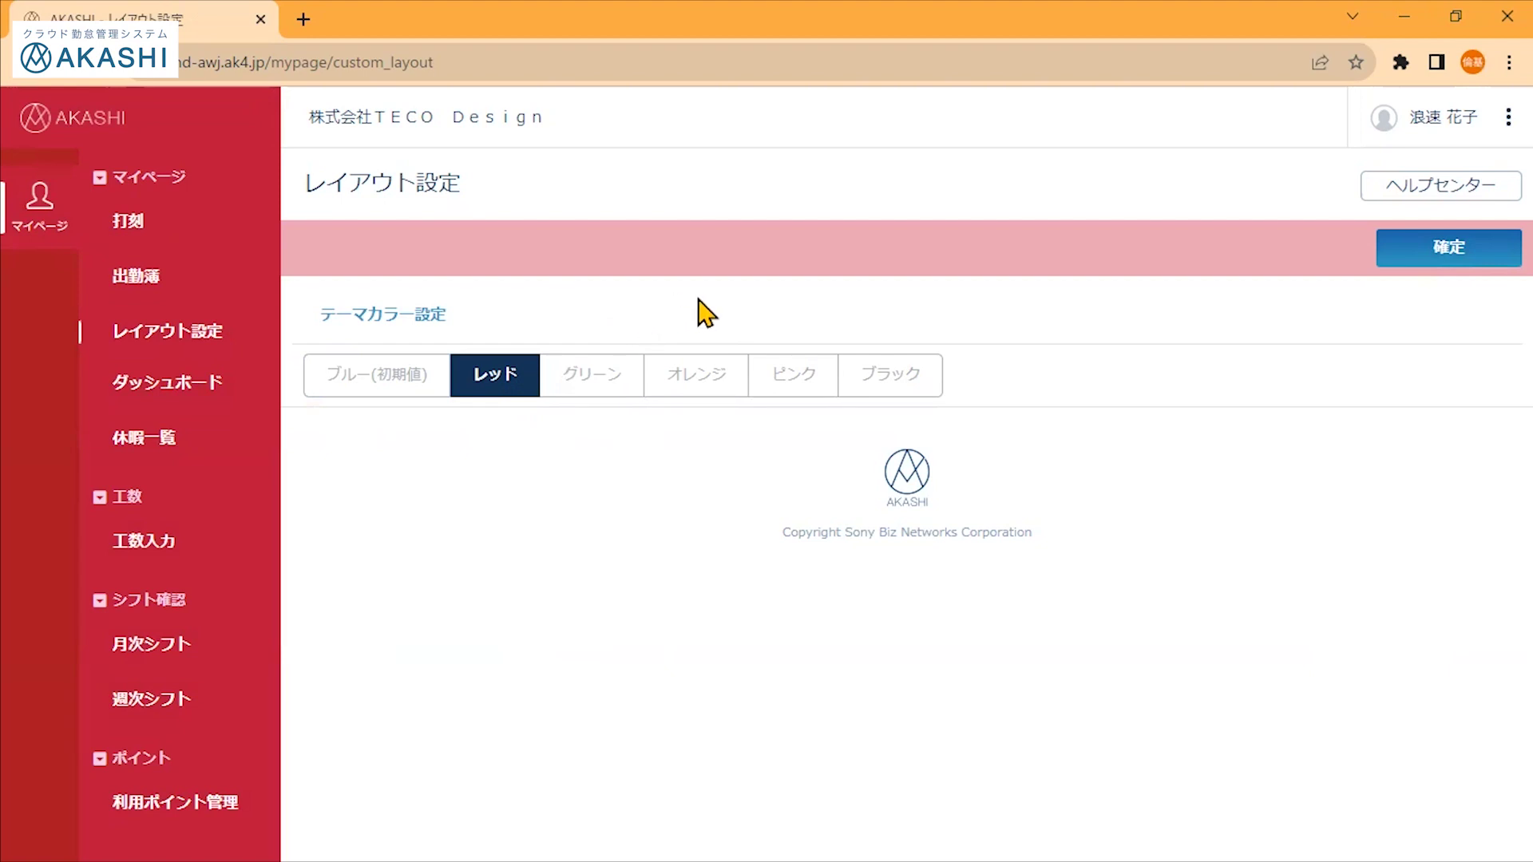
left_click(603, 383)
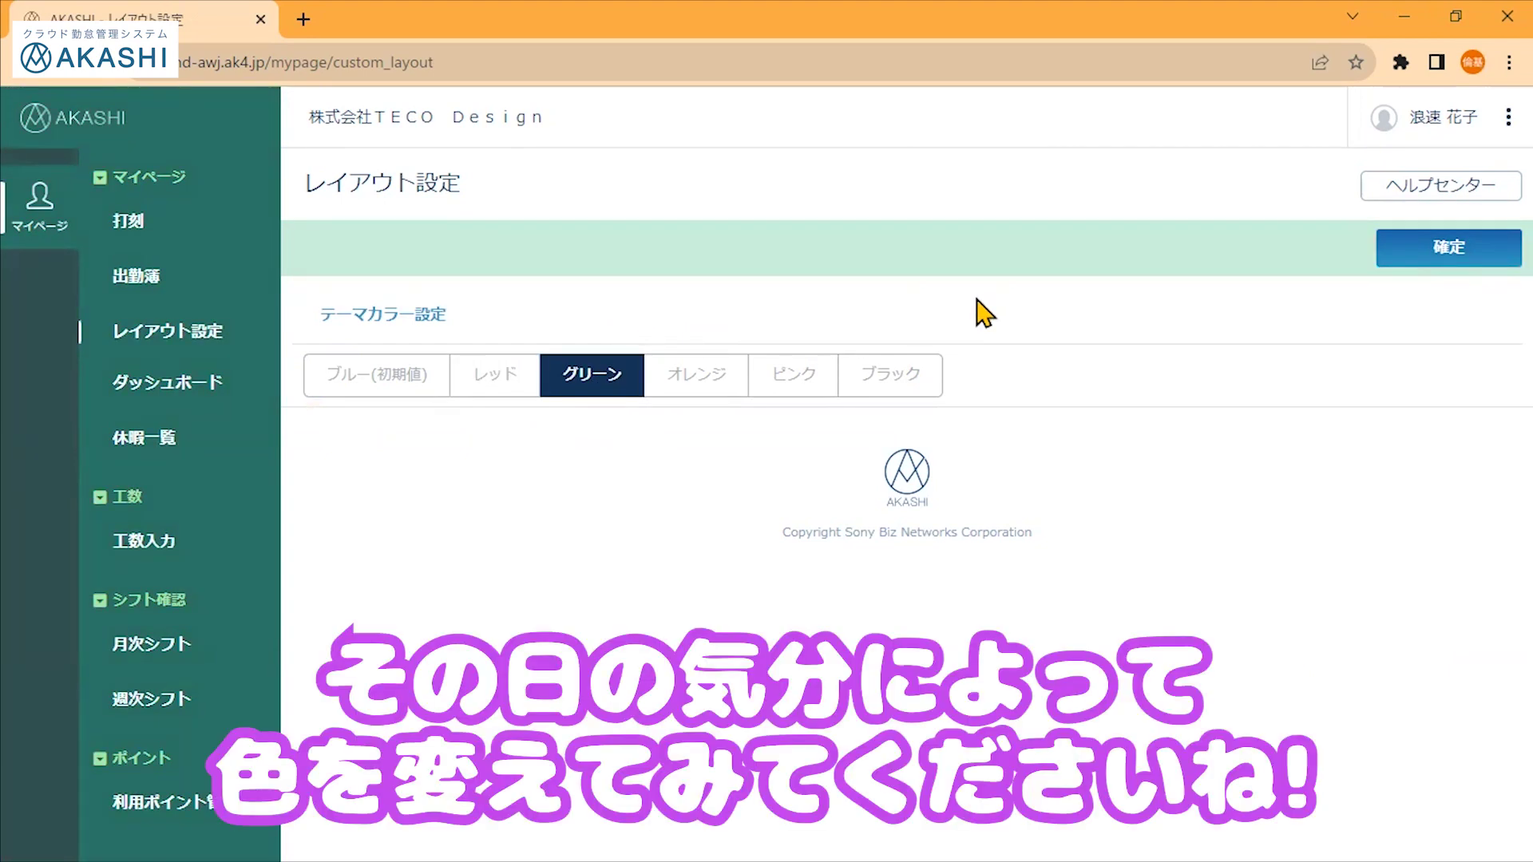
left_click(515, 387)
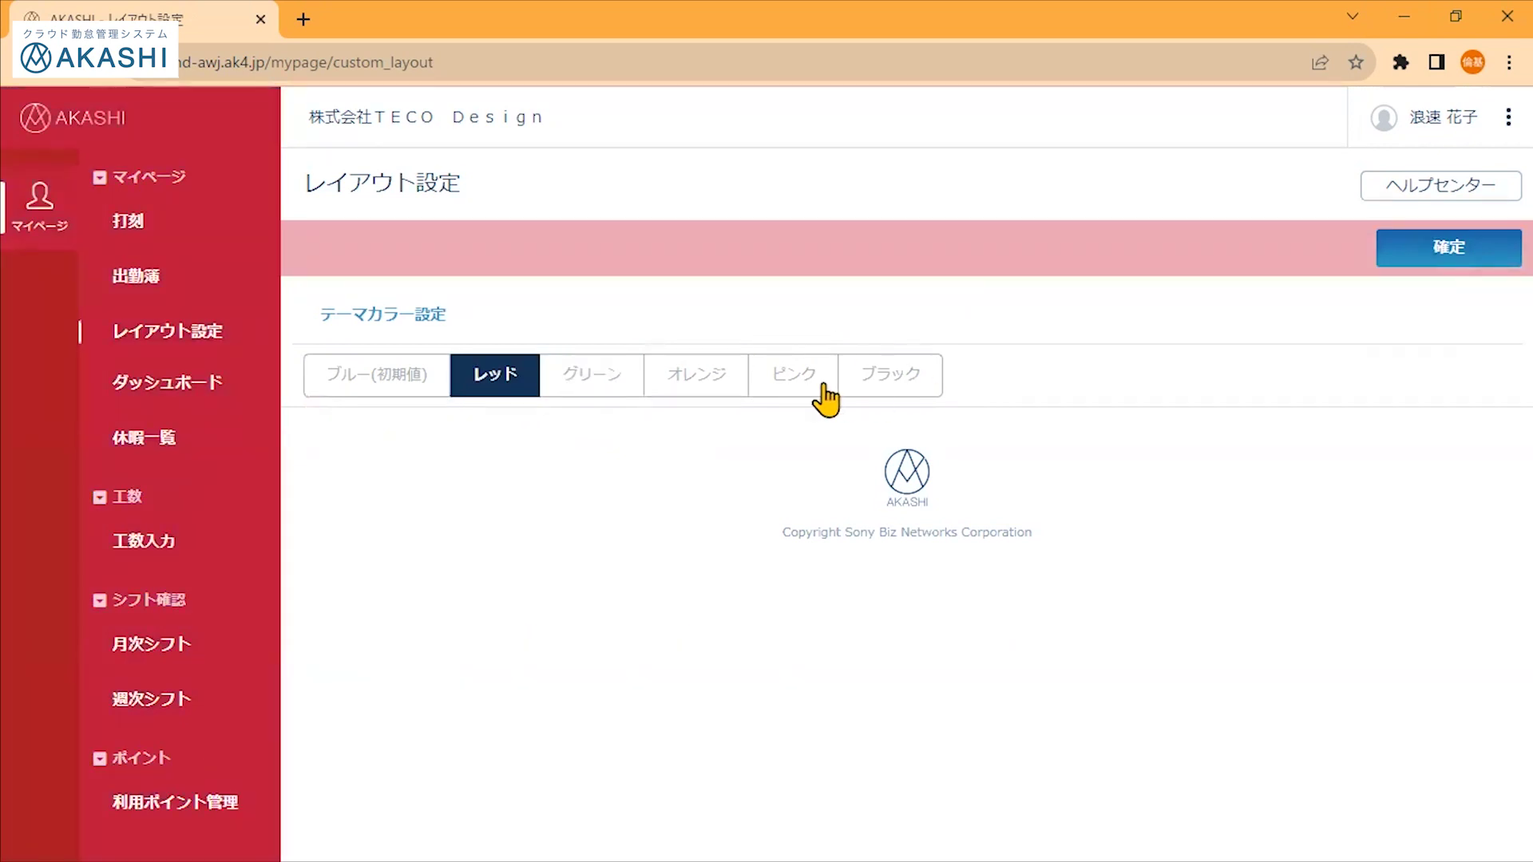
- Set the theme colour to ピンク and save the layout settings
left_click(791, 387)
left_click(1423, 258)
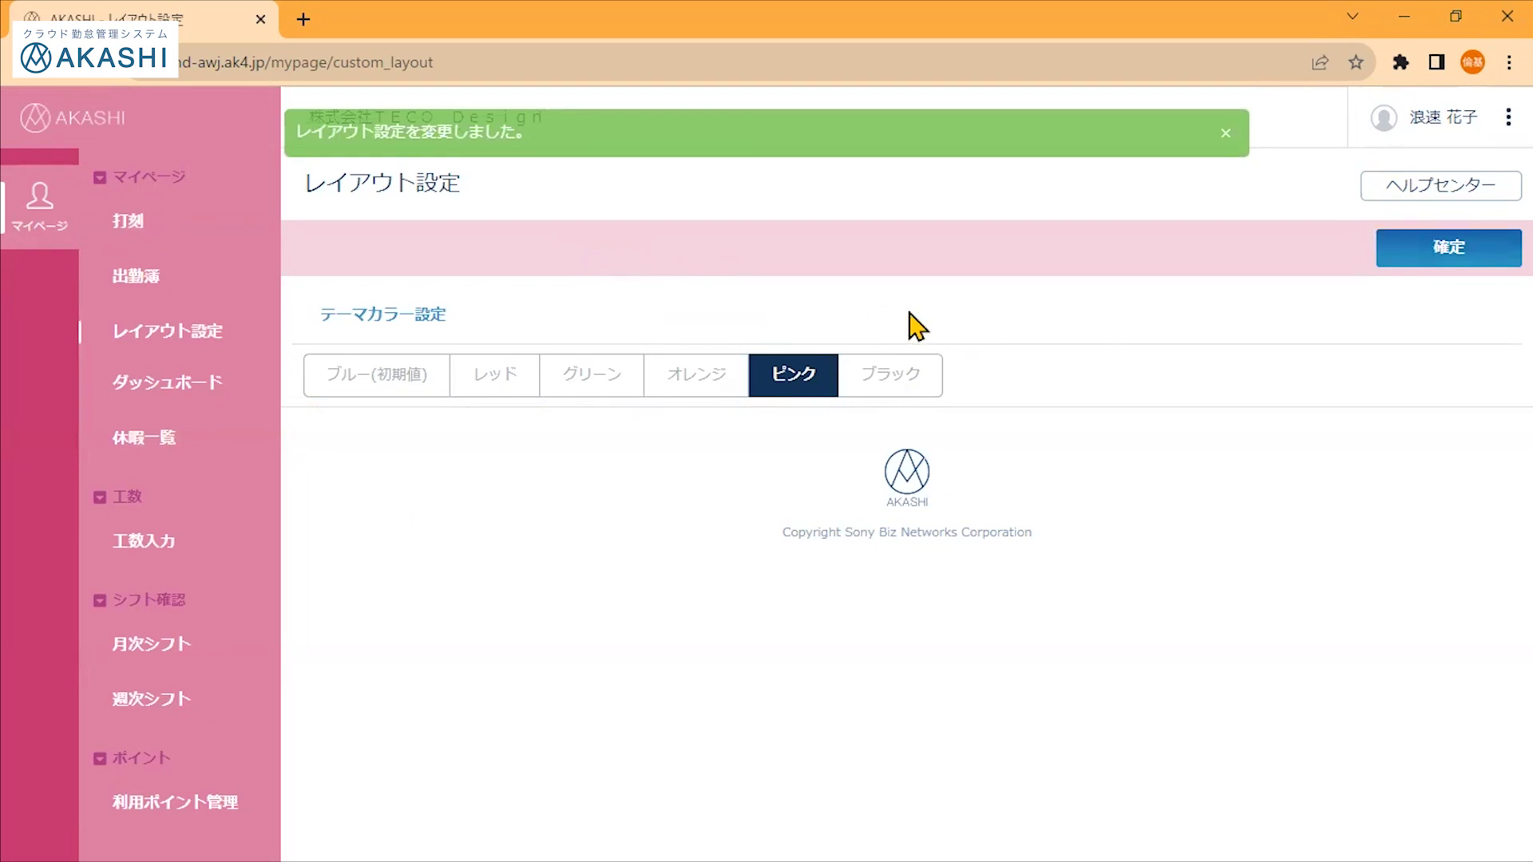
- Revisit the 打刻 page, then view the dashboard's 労働時間 chart and the 休暇一覧 for 2023年09月度
left_click(131, 229)
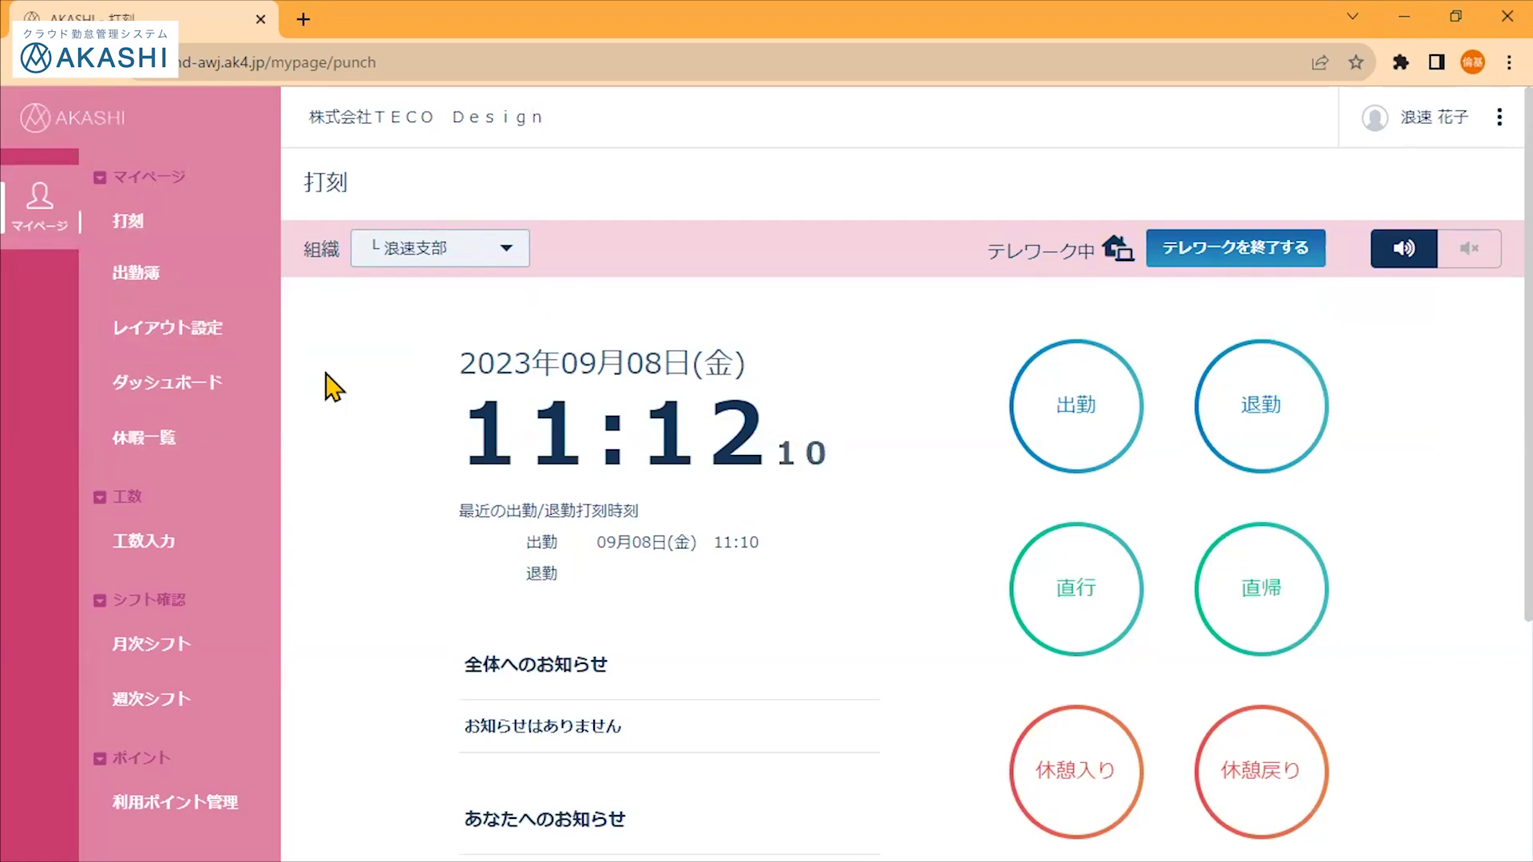
left_click(212, 354)
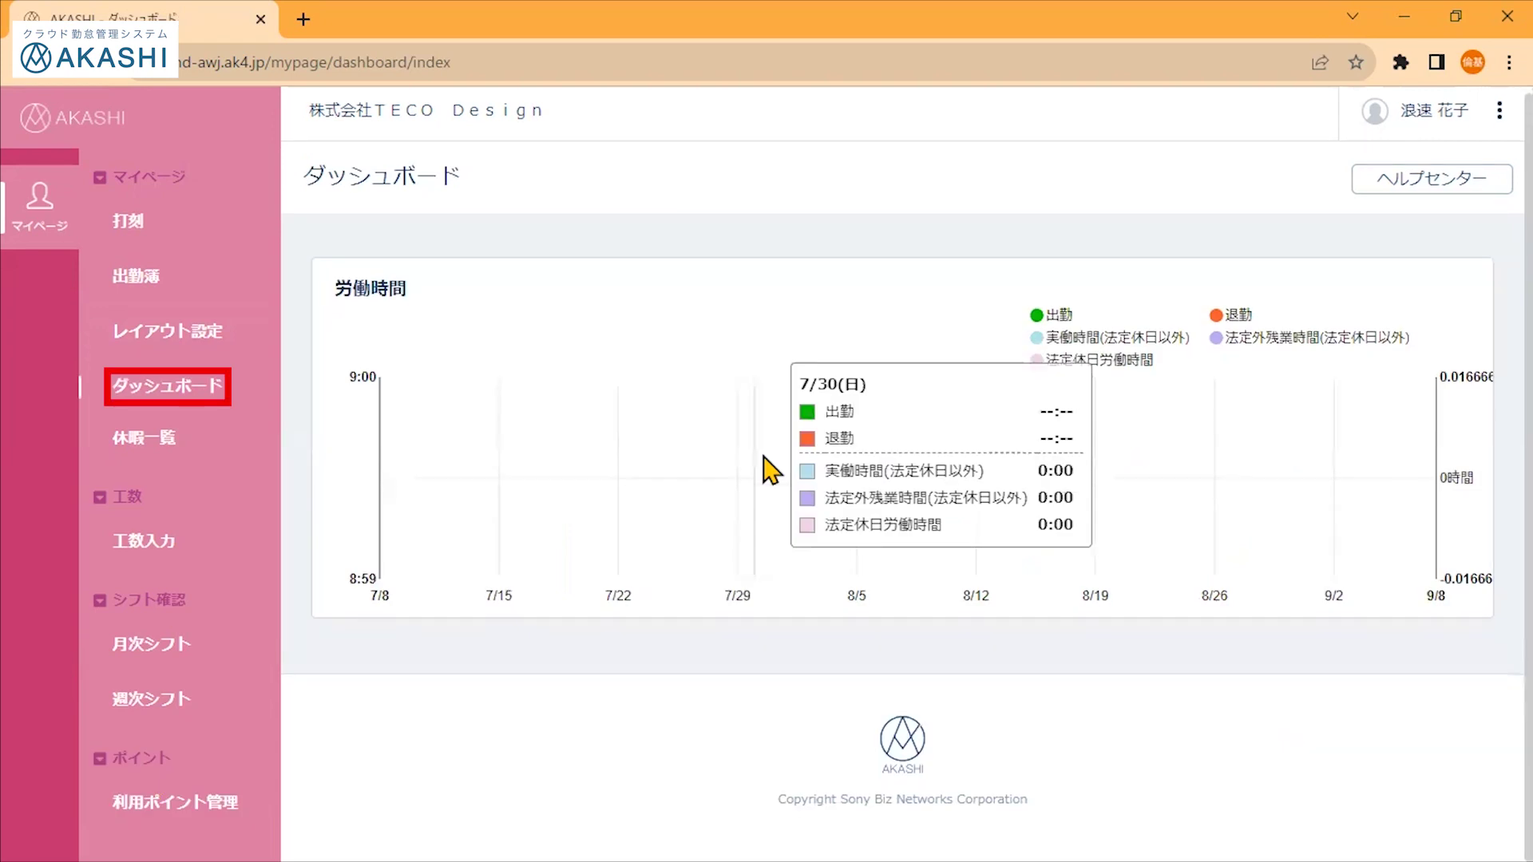
mouse_move(926, 499)
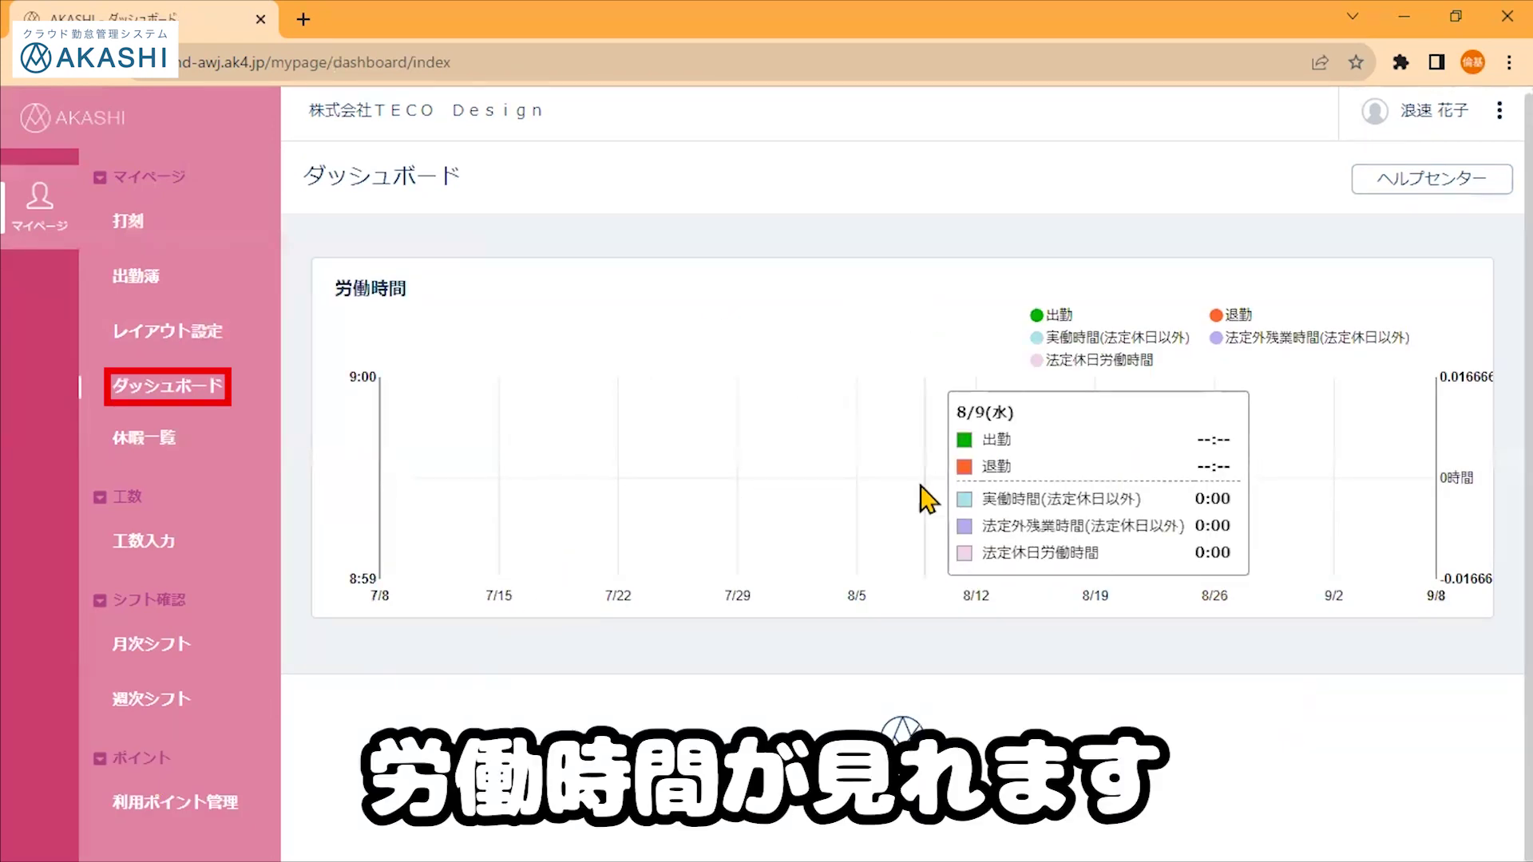
left_click(180, 452)
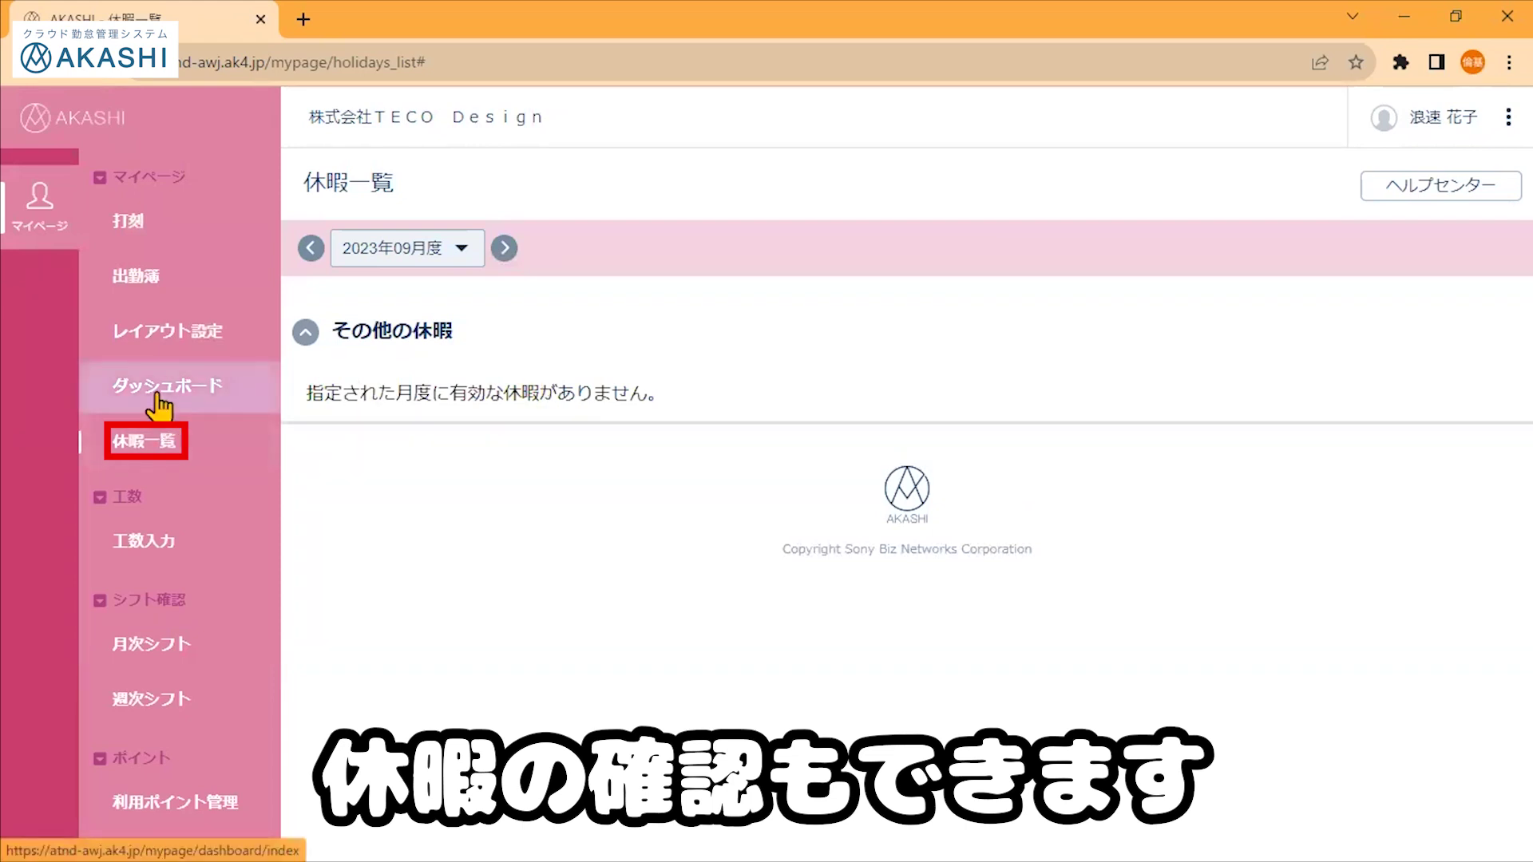
- Open the monthly shift view and examine the employees' 2023年09月度 shifts at 大阪事業所, including mid-month dates
left_click(150, 648)
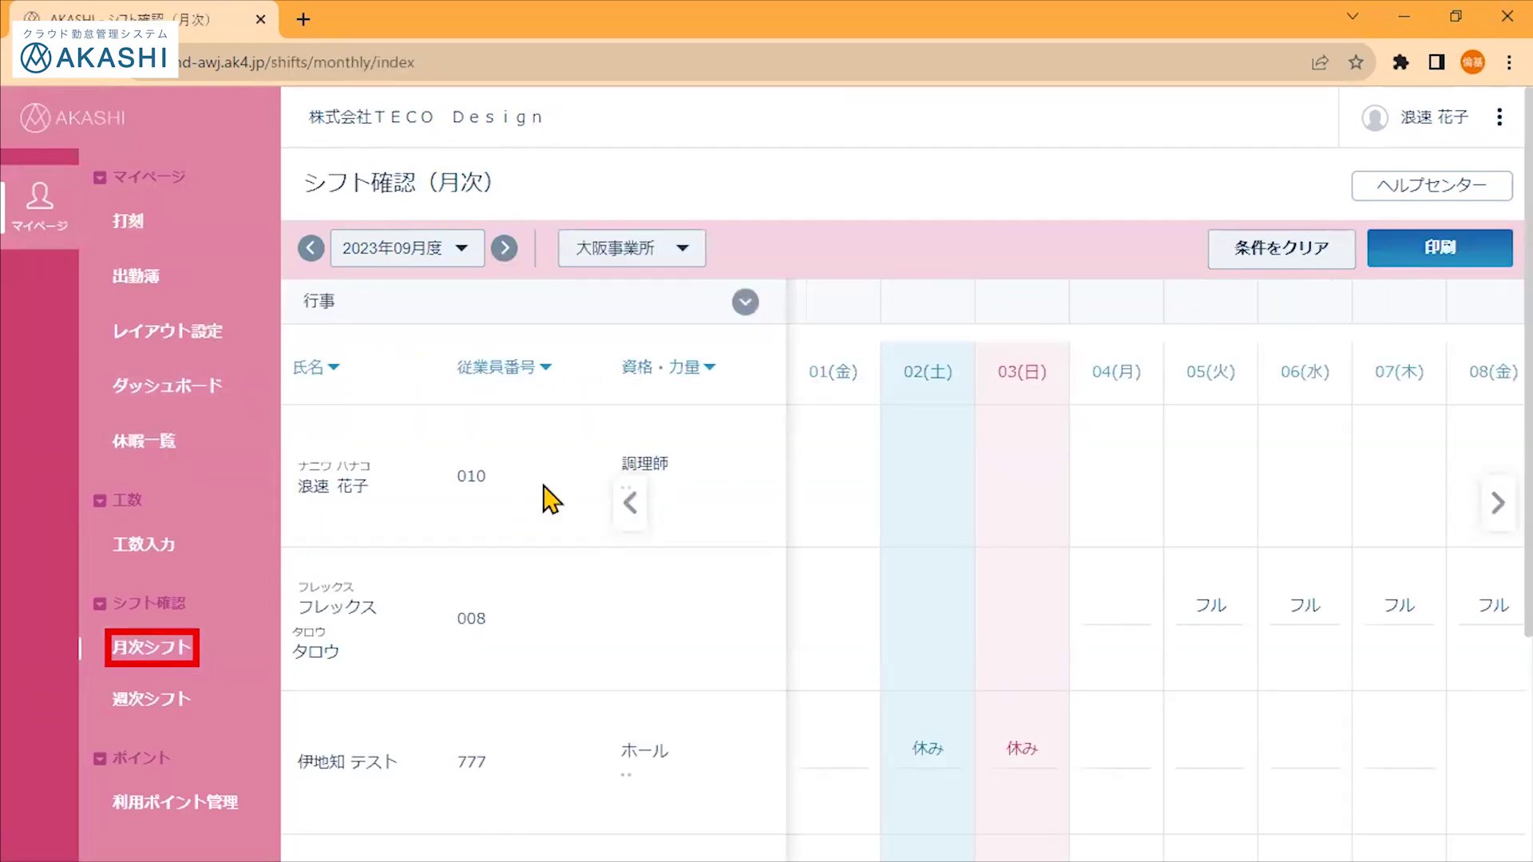
scroll(1118, 445, "right", 5)
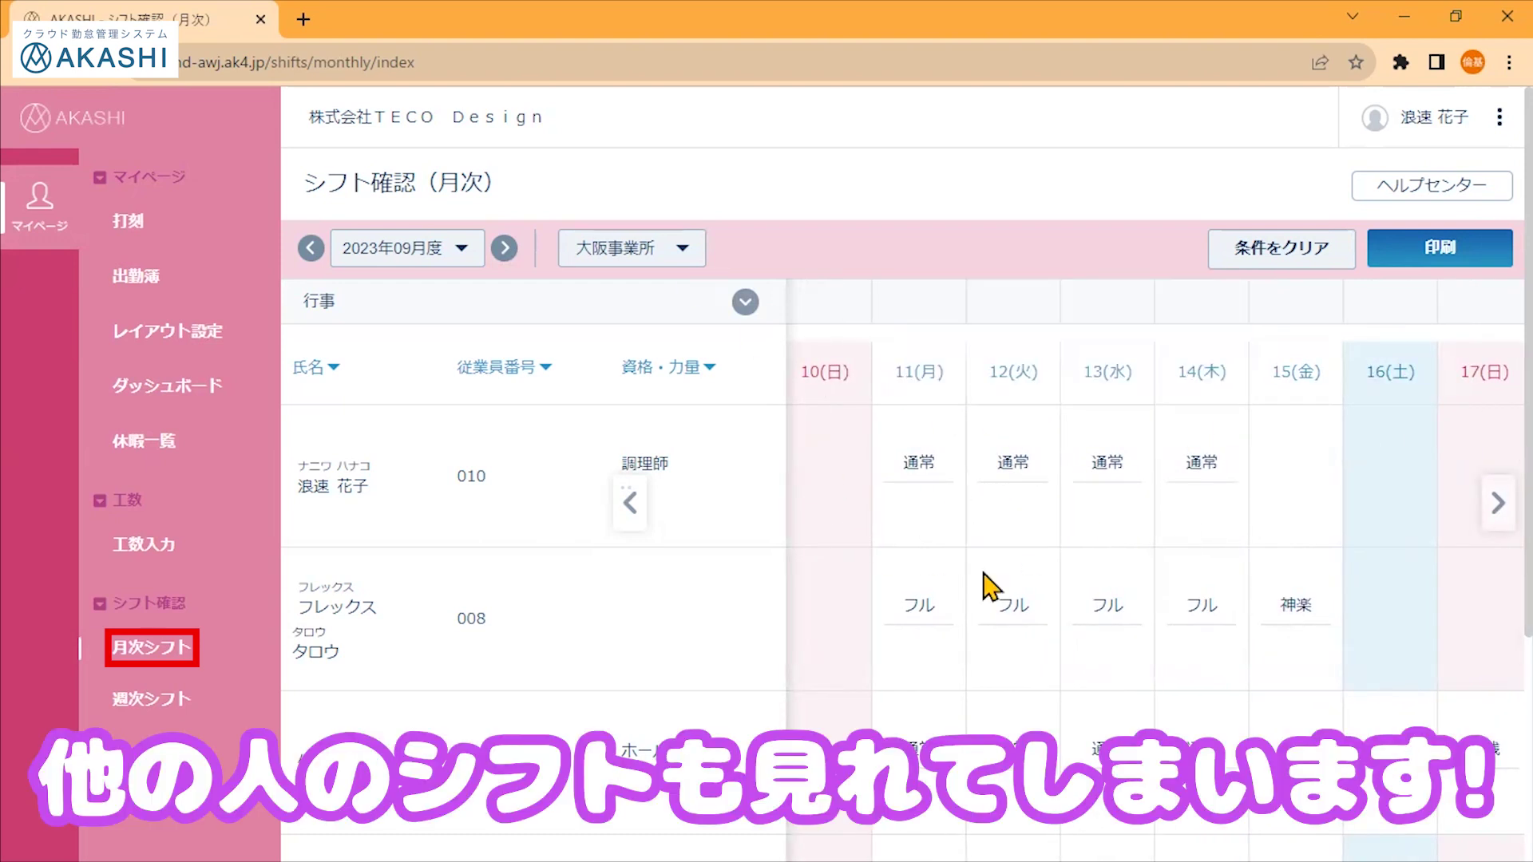
scroll(993, 592, "down", 4)
scroll(1126, 502, "up", 4)
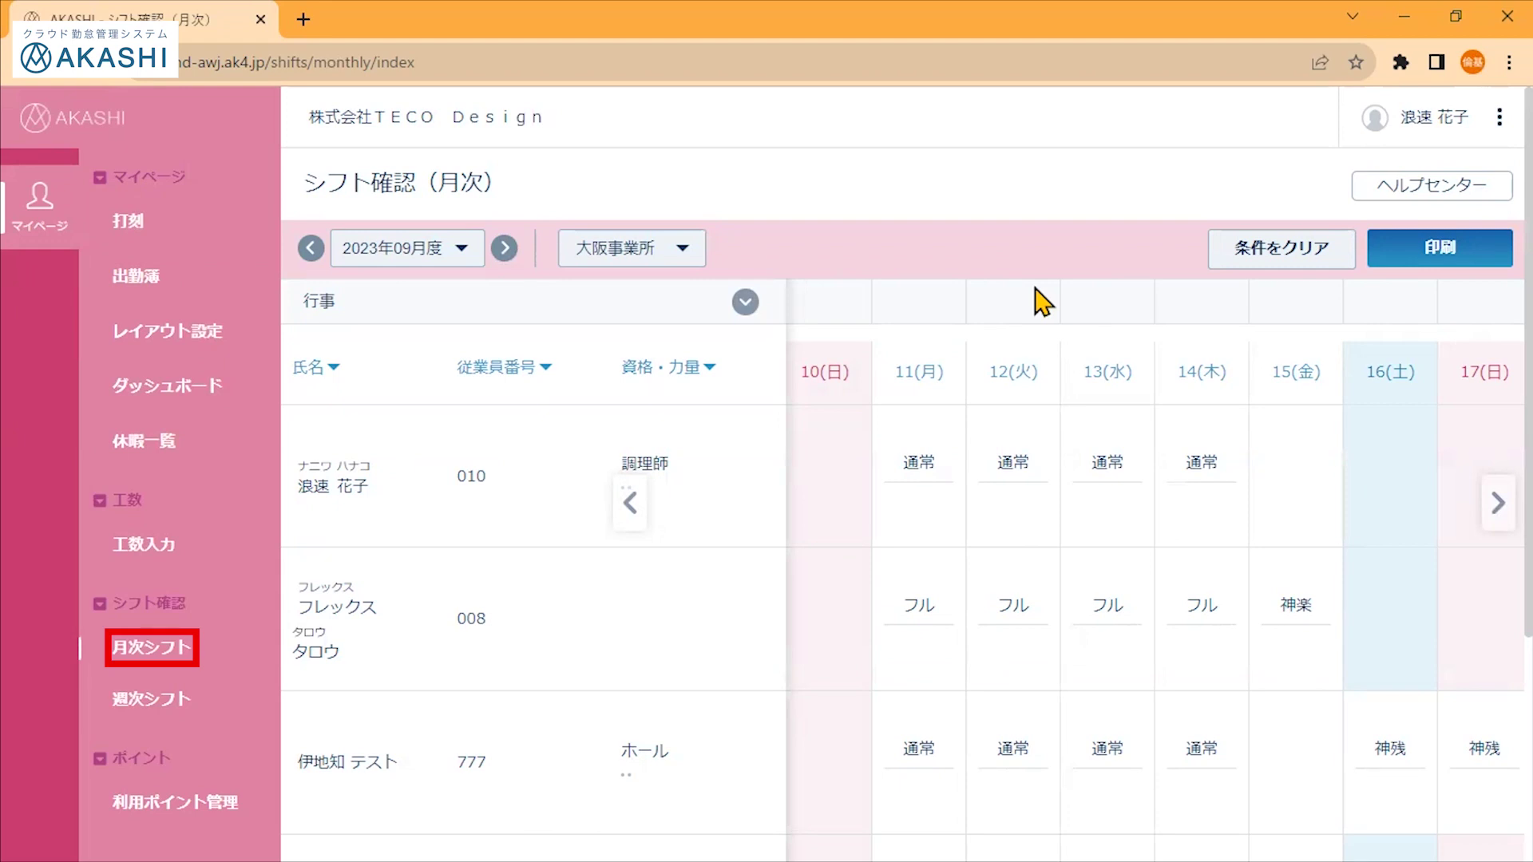
scroll(1039, 508, "down", 4)
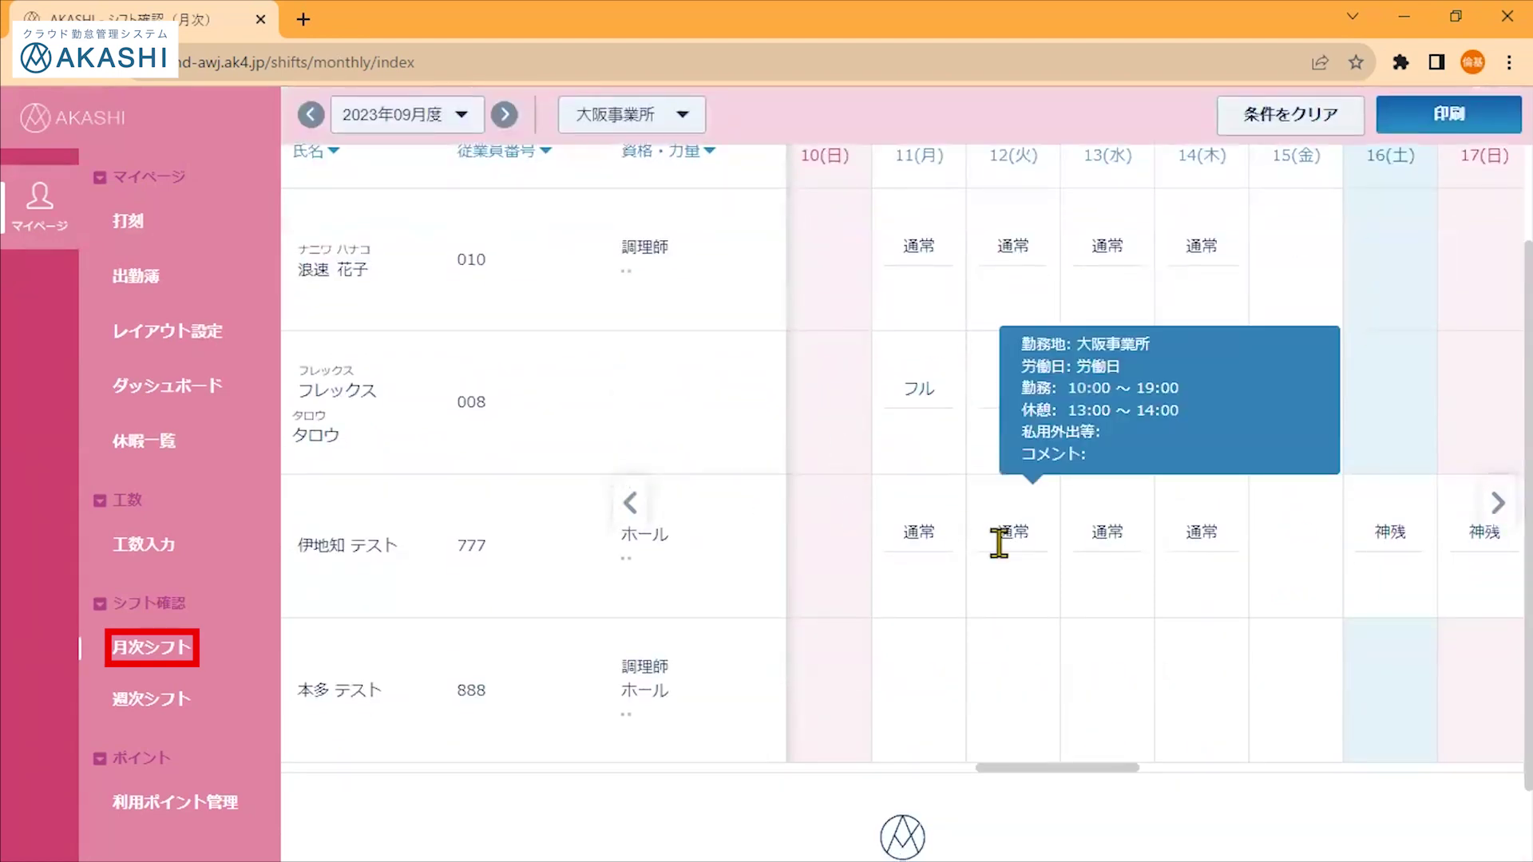
scroll(1005, 559, "up", 4)
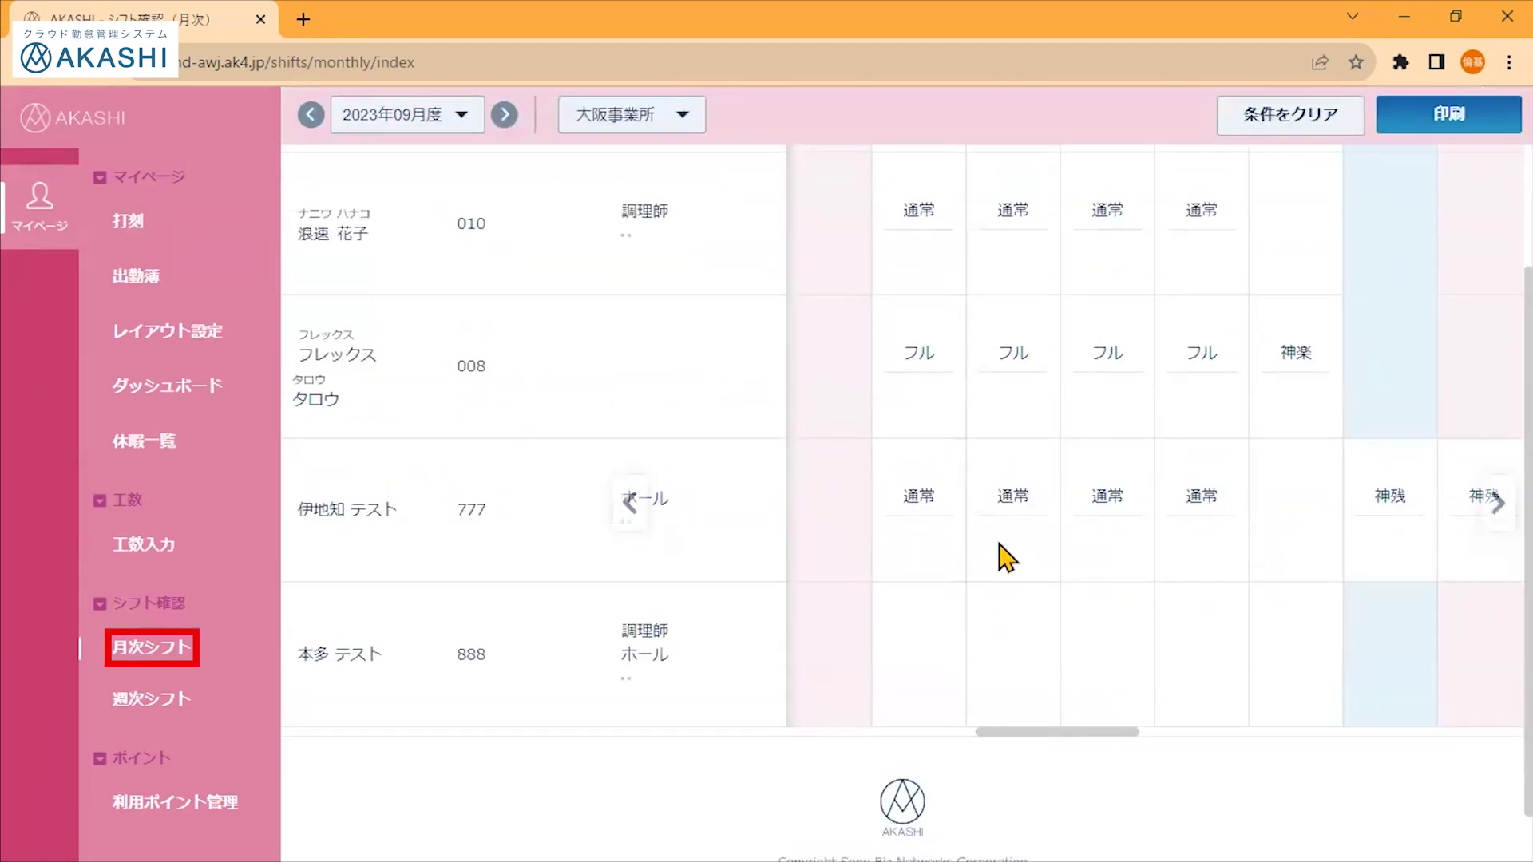